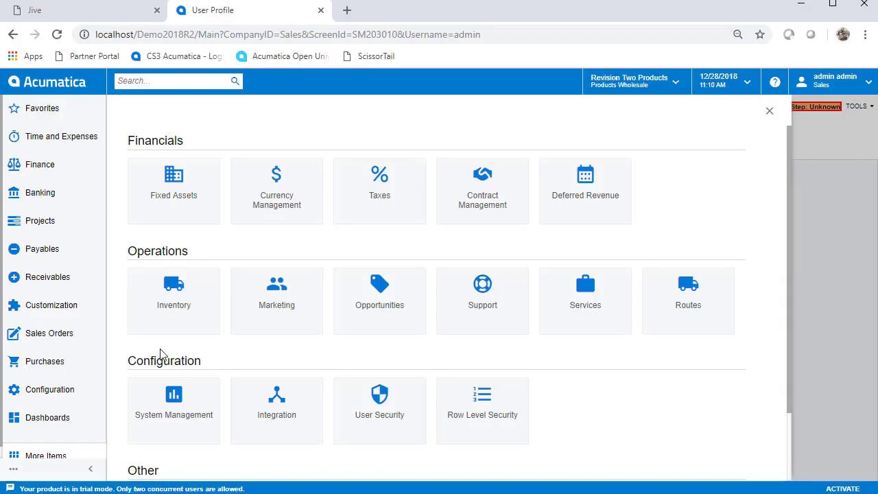
# - Pin System Management to the sidebar and open a new Automation Notifications form from its full menu
pyautogui.click(208, 389)
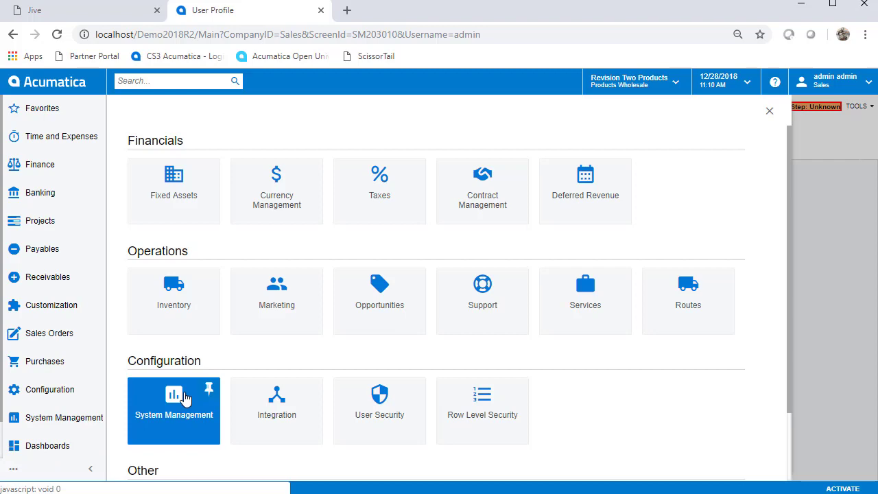
pyautogui.moveTo(81, 417)
pyautogui.mouseDown()
pyautogui.moveTo(81, 368)
pyautogui.moveTo(81, 419)
pyautogui.mouseUp()
pyautogui.click(81, 418)
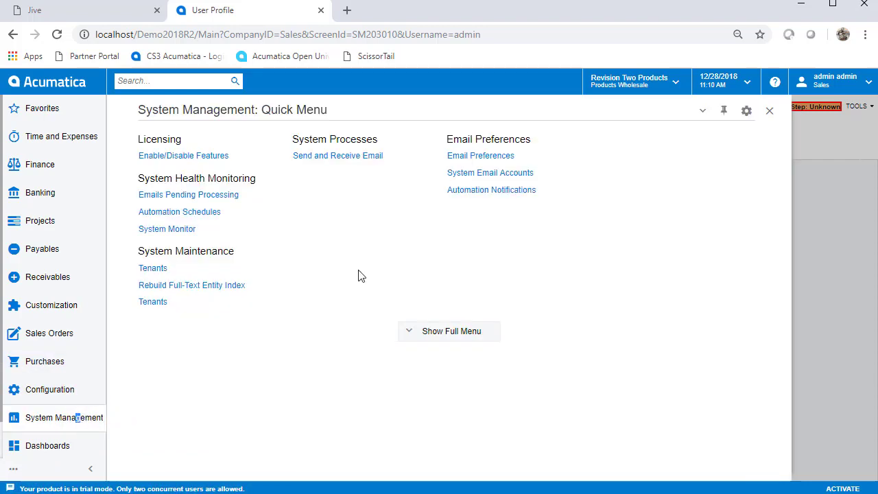
pyautogui.click(398, 115)
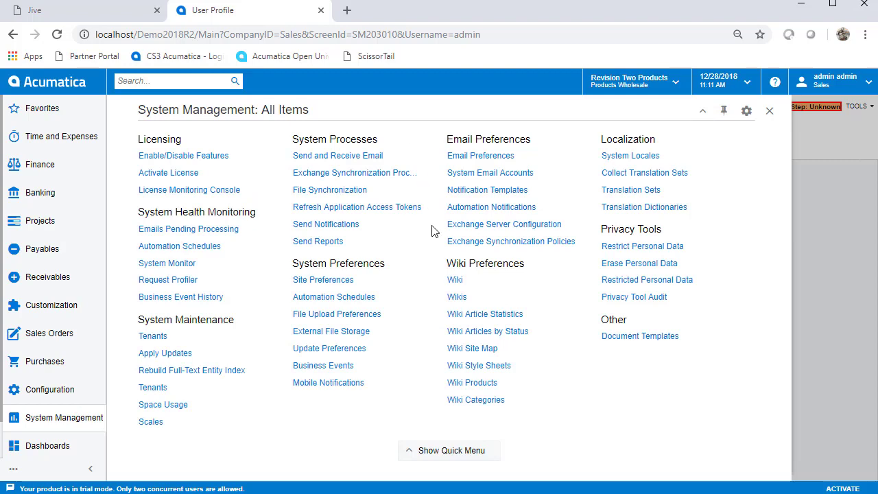
pyautogui.click(465, 207)
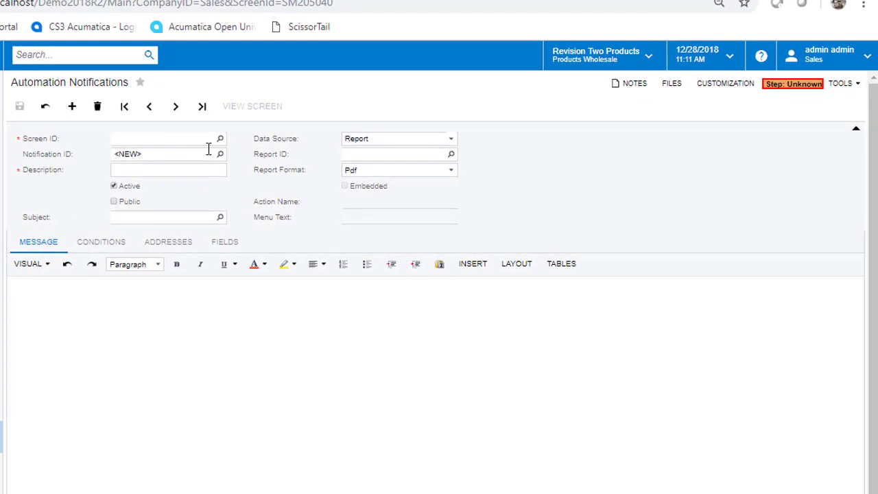
# - Attach the notification to the Finance > Accounts Receivable Invoices and Memos screen
pyautogui.click(220, 139)
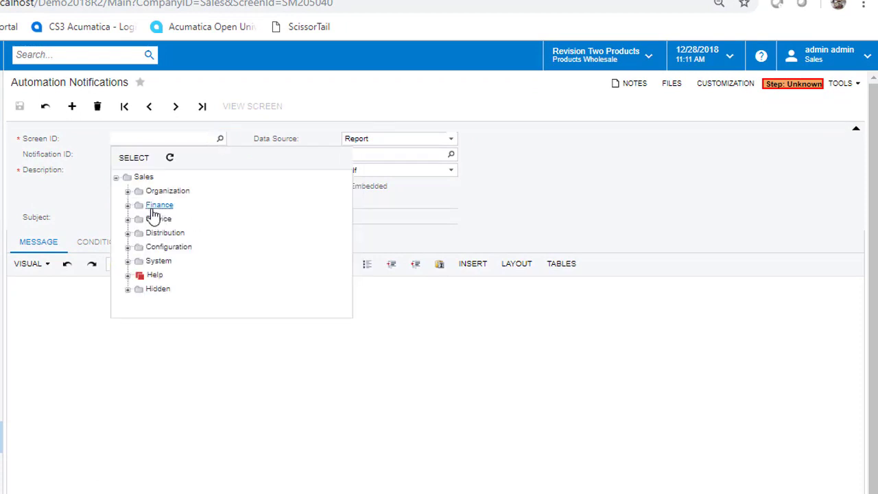
pyautogui.click(128, 206)
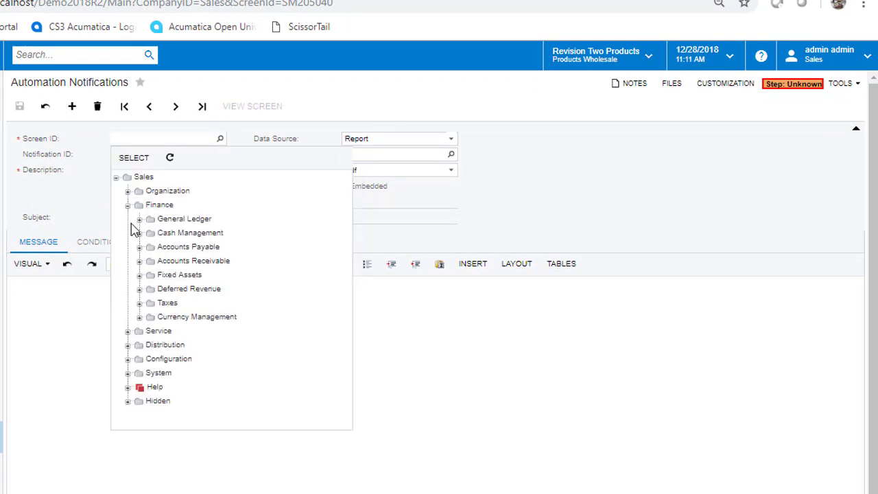
pyautogui.click(140, 262)
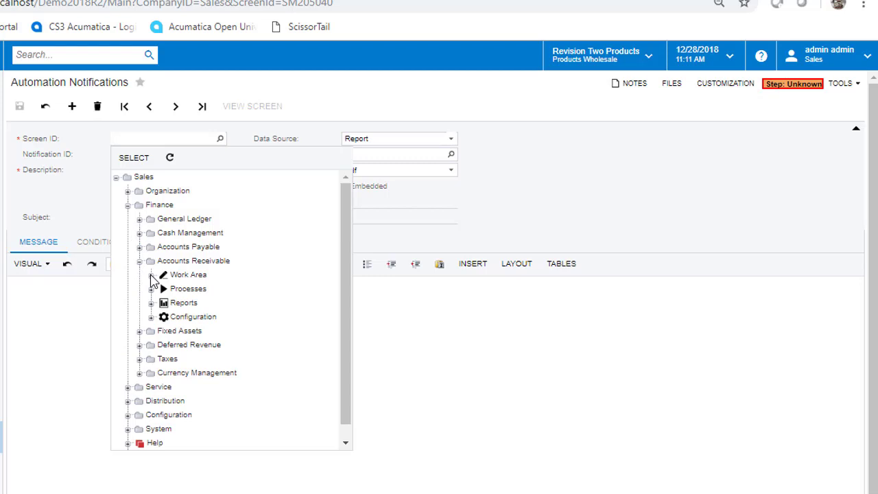
pyautogui.click(151, 275)
pyautogui.click(163, 289)
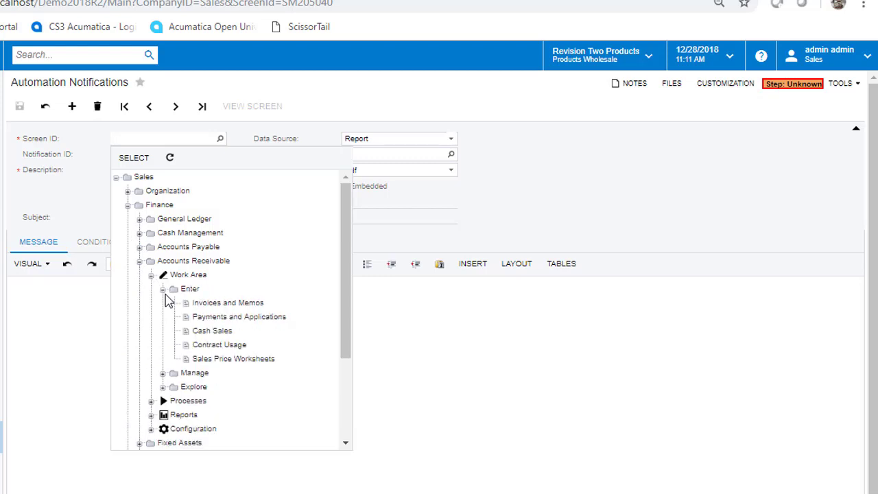
pyautogui.click(213, 304)
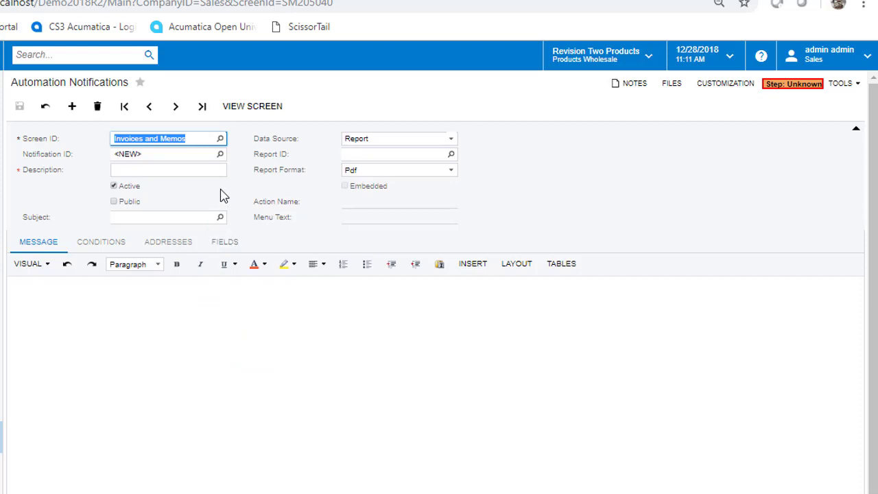
# - Describe it as 'Email on Remove From Hold' and set Data Source to None
pyautogui.click(214, 172)
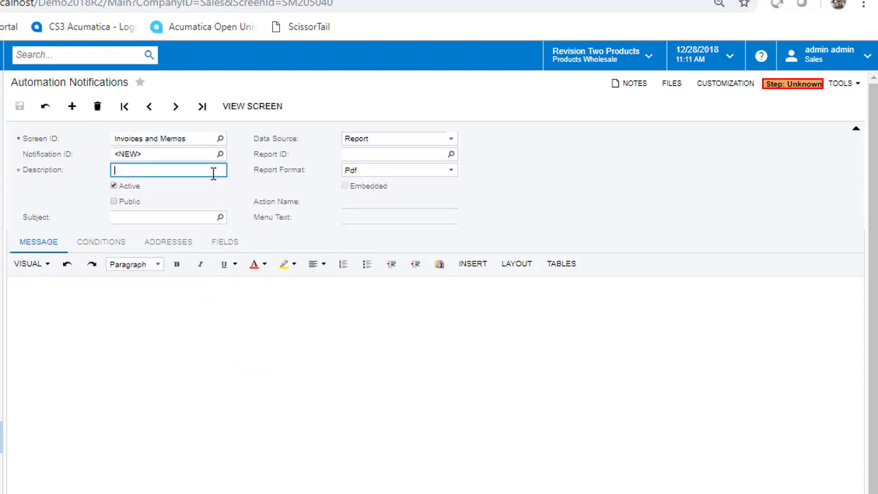
pyautogui.write('Remove From')
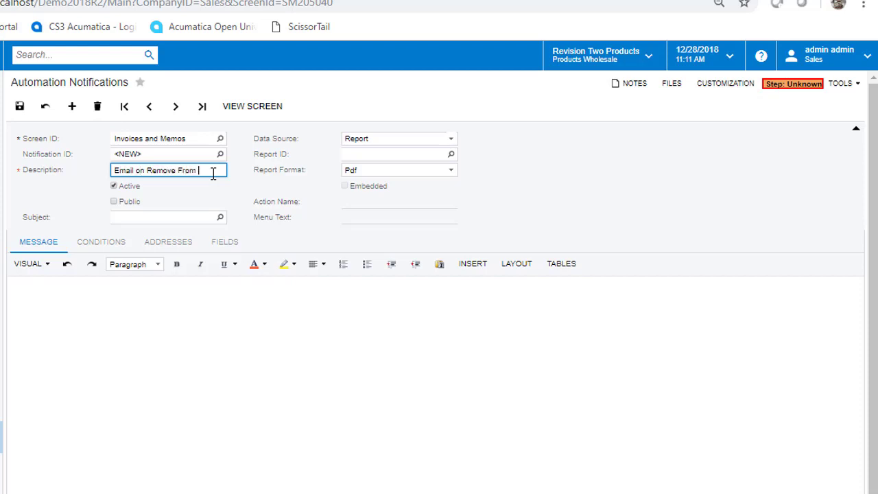
pyautogui.press('Tab')
pyautogui.press('Tab')
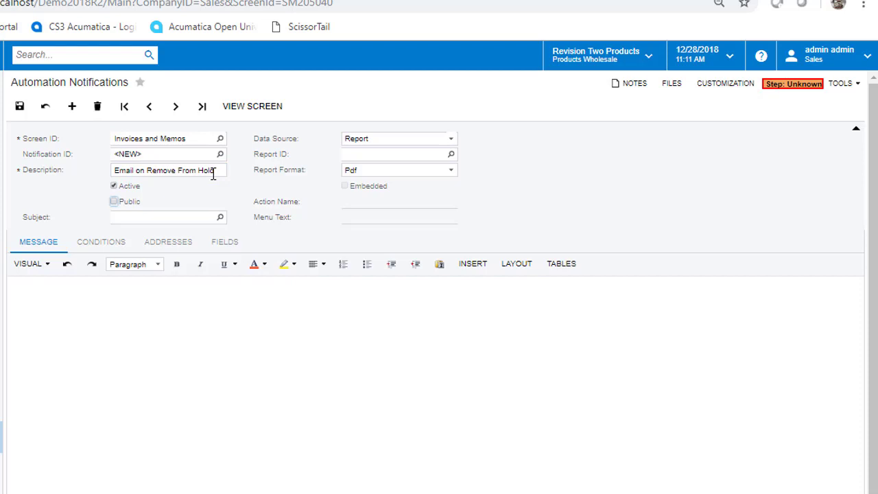
pyautogui.click(386, 140)
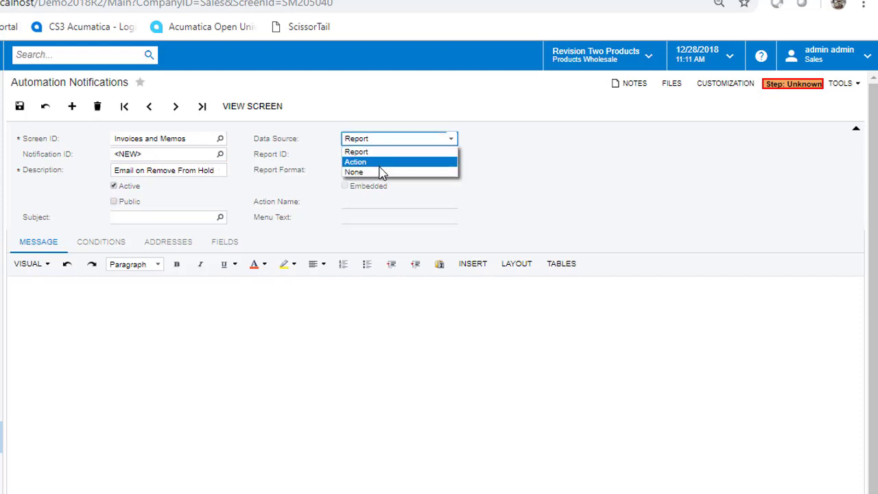
pyautogui.click(378, 171)
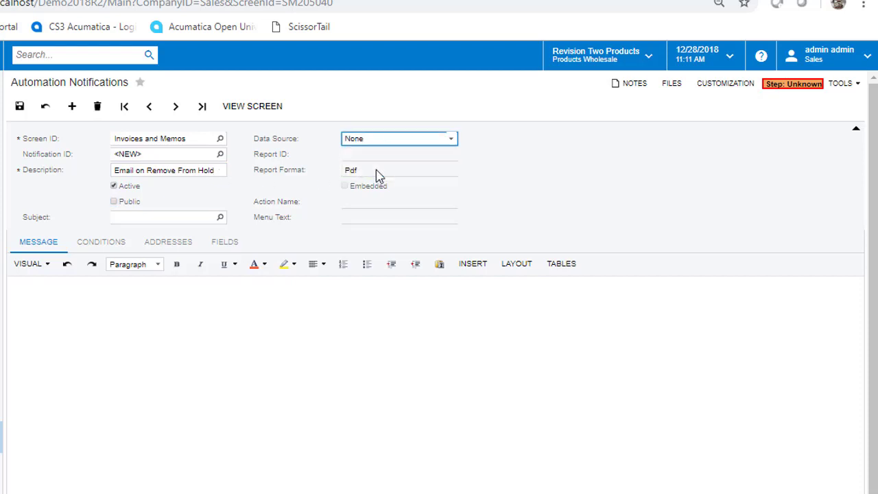
pyautogui.click(153, 215)
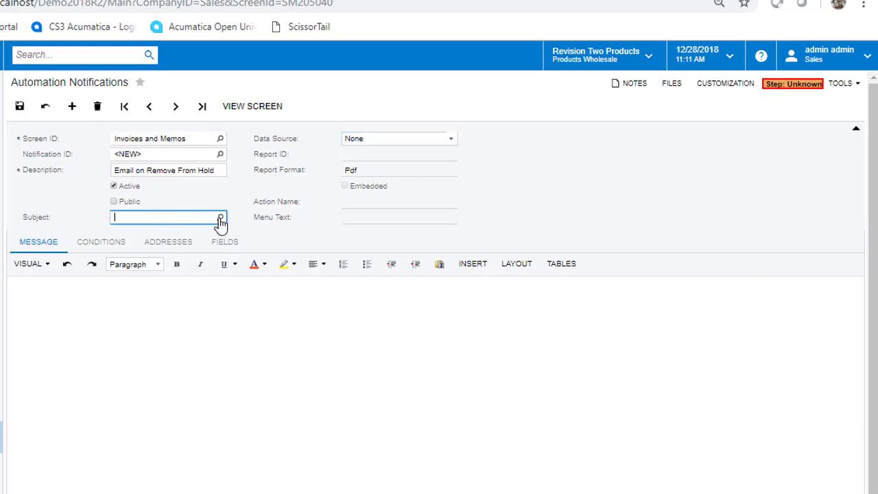
# - Start the subject with the Reference Nbr. field followed by ' was removed from hold by'
pyautogui.click(220, 217)
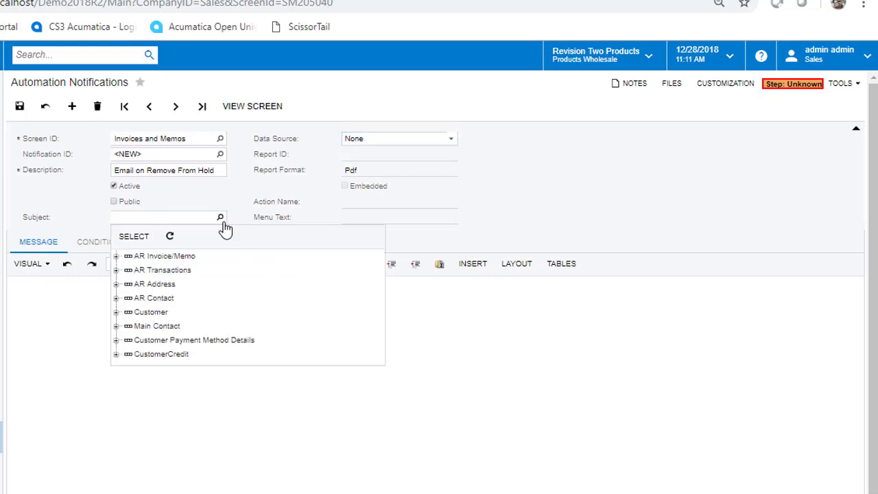
pyautogui.click(116, 257)
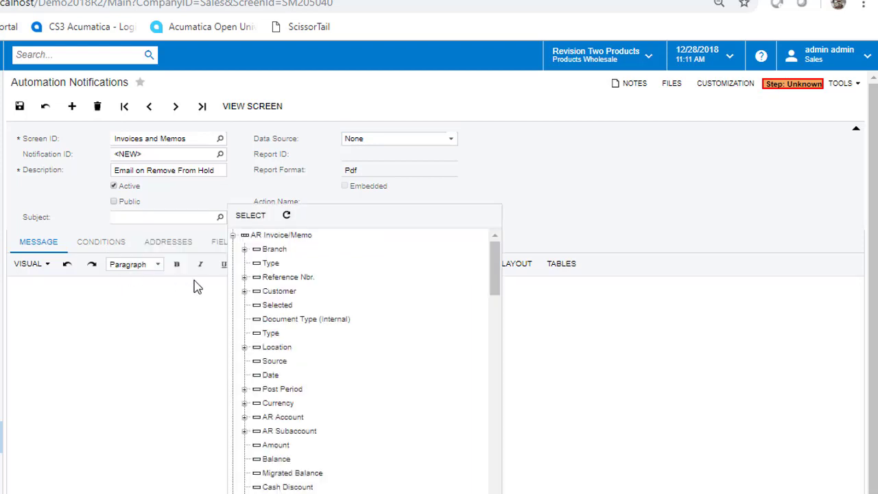
pyautogui.click(245, 278)
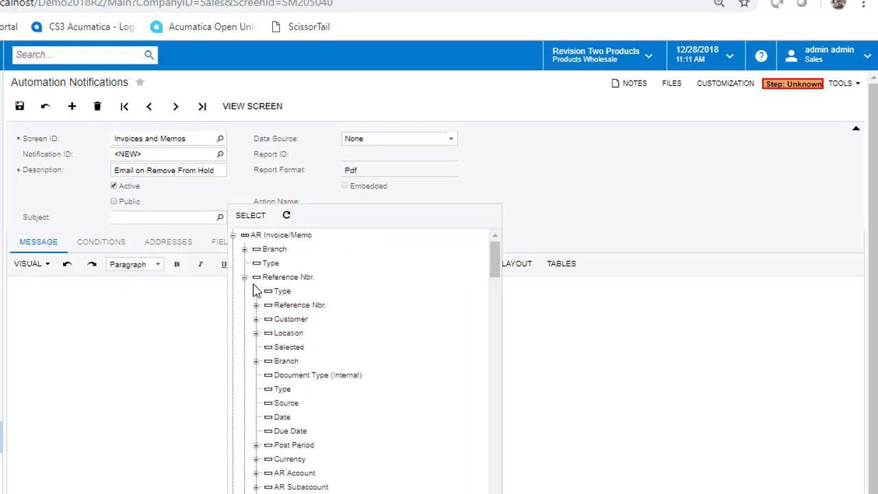
pyautogui.click(284, 308)
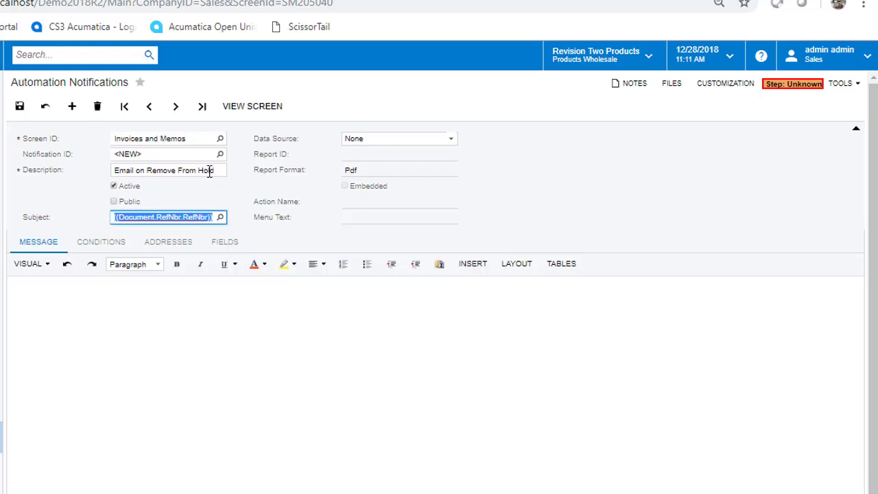
pyautogui.click(217, 216)
pyautogui.write('was ')
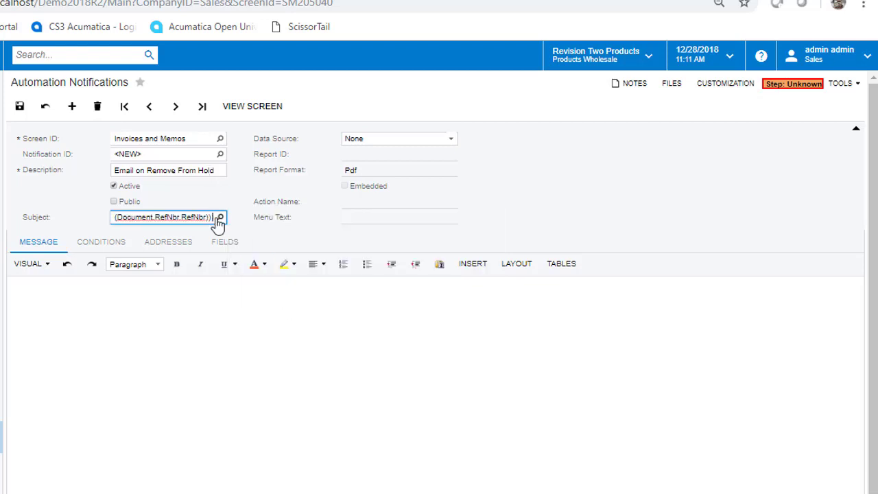
pyautogui.write('remove')
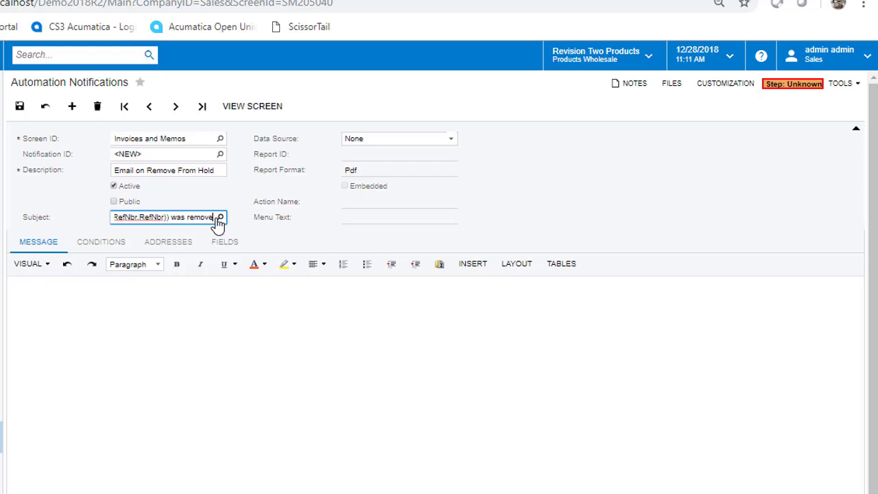
pyautogui.write('d from hold')
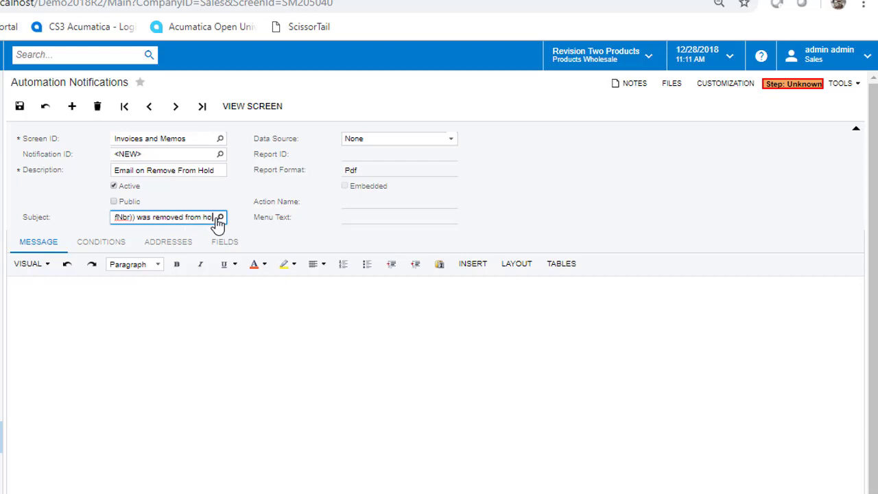
pyautogui.write('d')
pyautogui.press('BackSpace')
pyautogui.write('by')
# - Append the Last Modified By > Full Name field to the subject
pyautogui.click(220, 217)
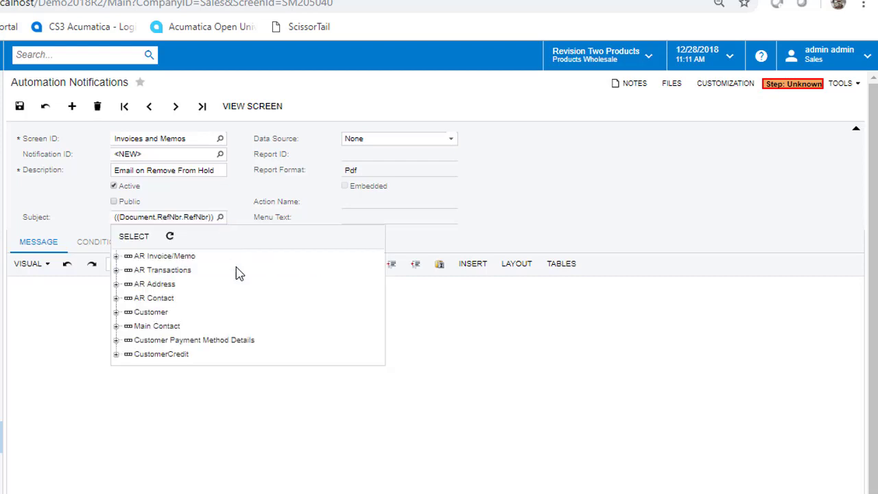
pyautogui.click(117, 270)
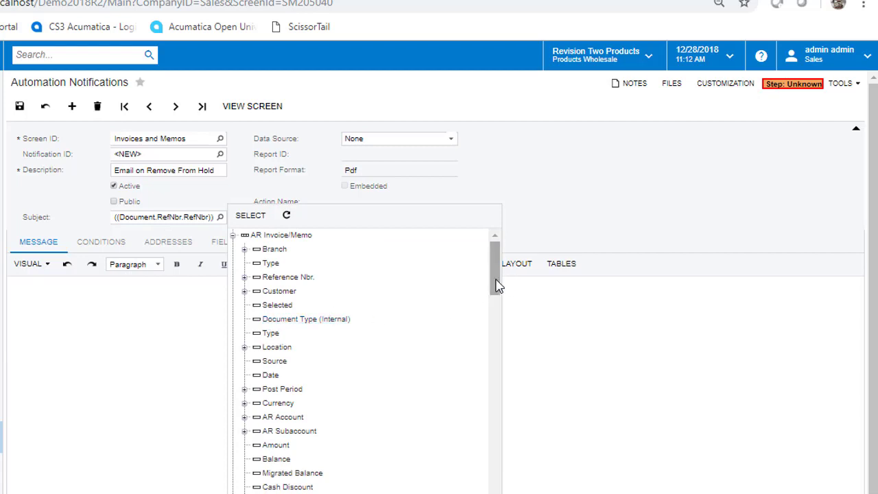
pyautogui.moveTo(496, 284); pyautogui.dragTo(473, 338)
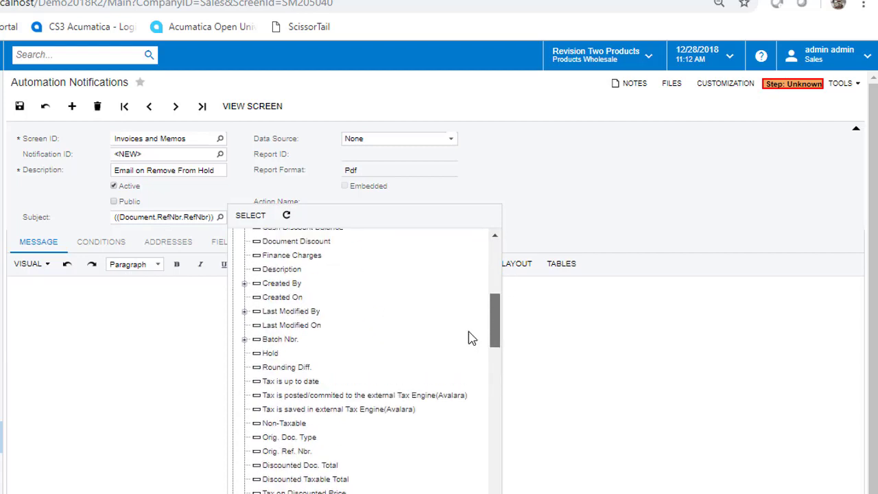
pyautogui.click(245, 311)
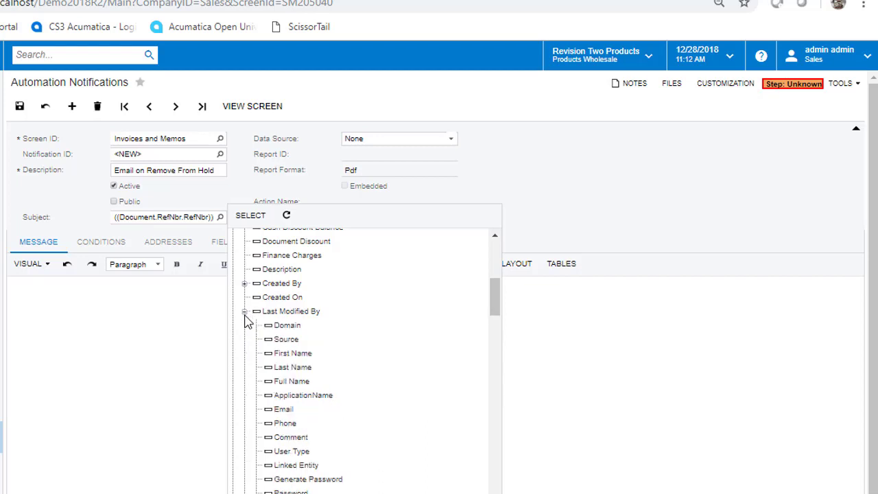
pyautogui.doubleClick(305, 383)
pyautogui.click(242, 322)
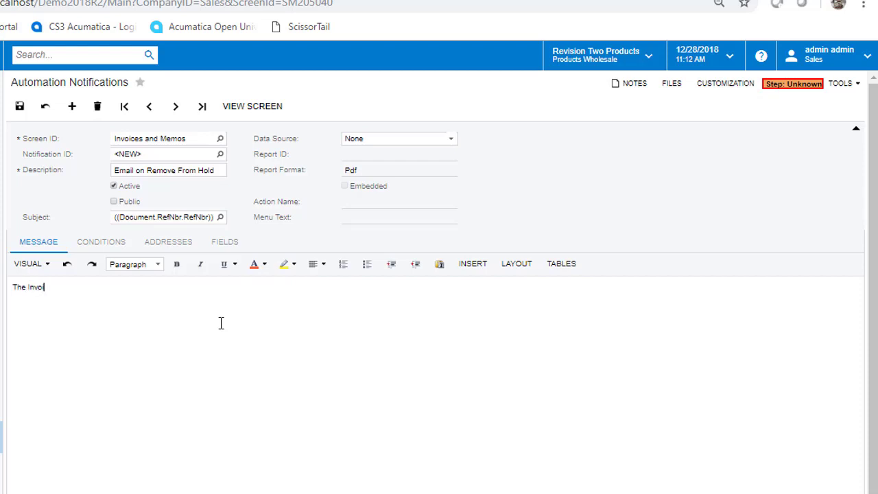
# - Begin the message with the invoice RefNbr placeholder and the Hold 'status by' text
pyautogui.click(482, 269)
pyautogui.click(485, 294)
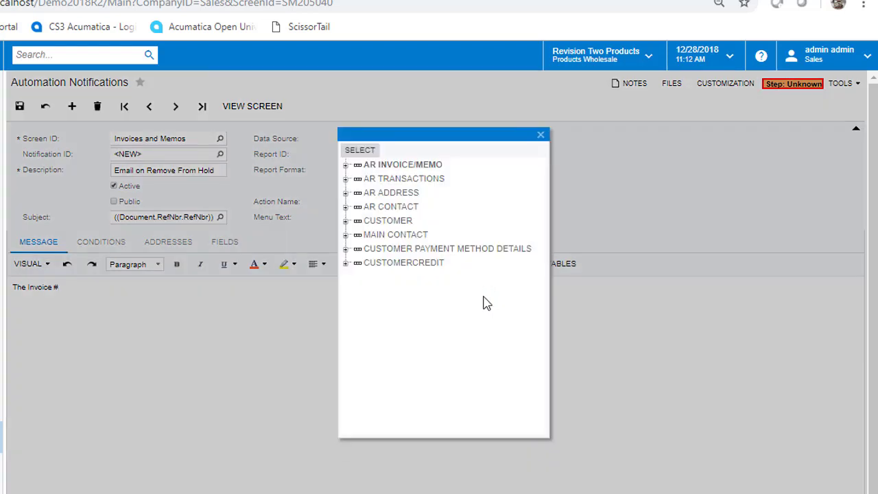
pyautogui.click(346, 165)
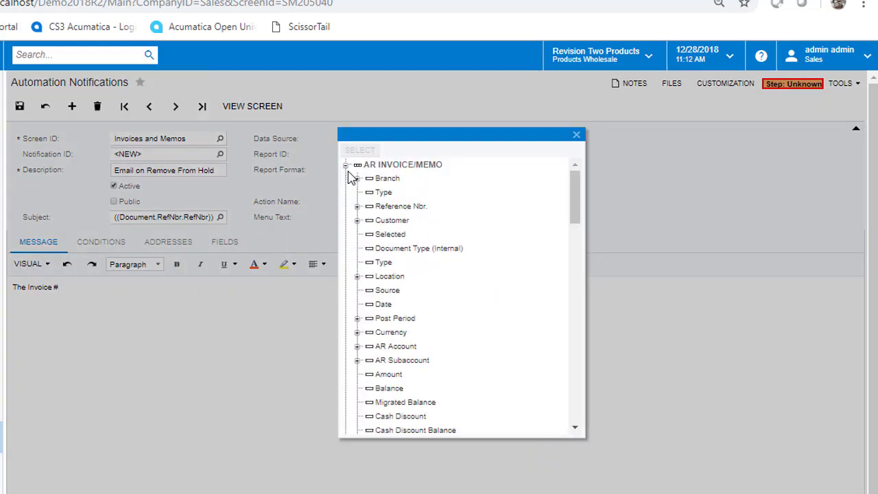
pyautogui.doubleClick(374, 208)
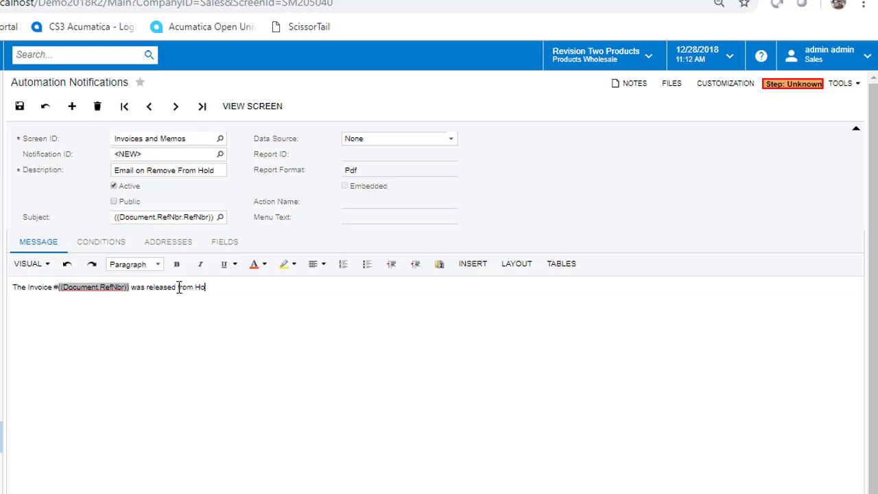
pyautogui.write('ld status by')
# - Place the LastModifiedBy FullName placeholder after 'status by' and paste the customer readiness sentence
pyautogui.click(473, 263)
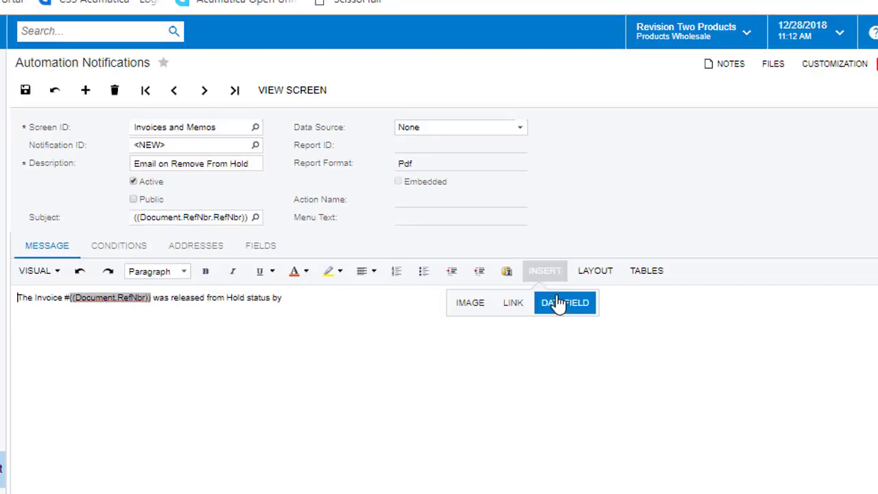
pyautogui.click(560, 302)
pyautogui.click(378, 213)
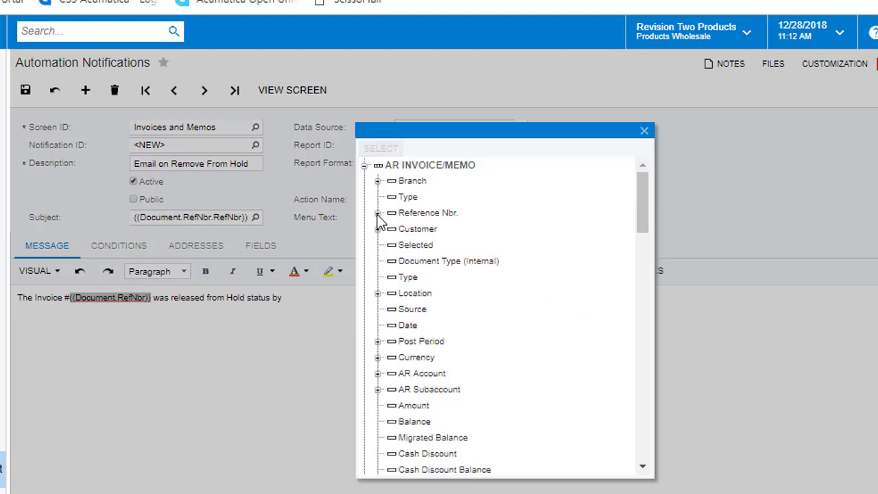
pyautogui.moveTo(637, 210); pyautogui.dragTo(659, 254)
pyautogui.click(377, 332)
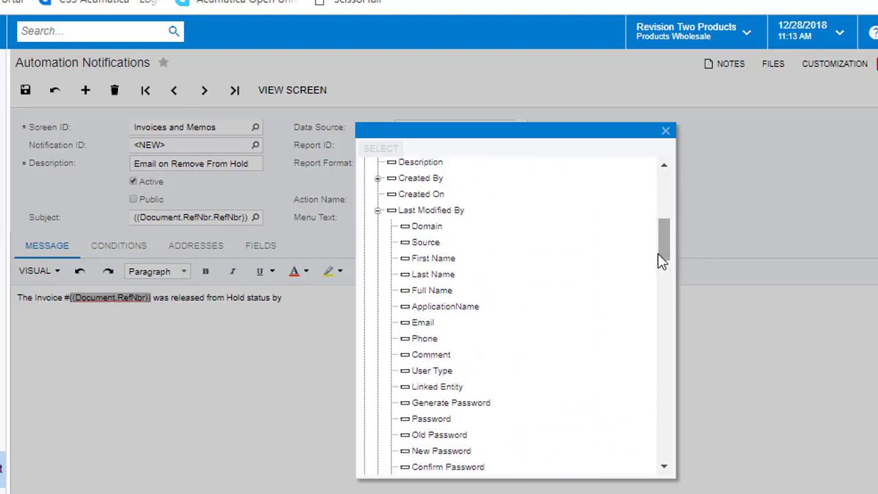
pyautogui.doubleClick(427, 292)
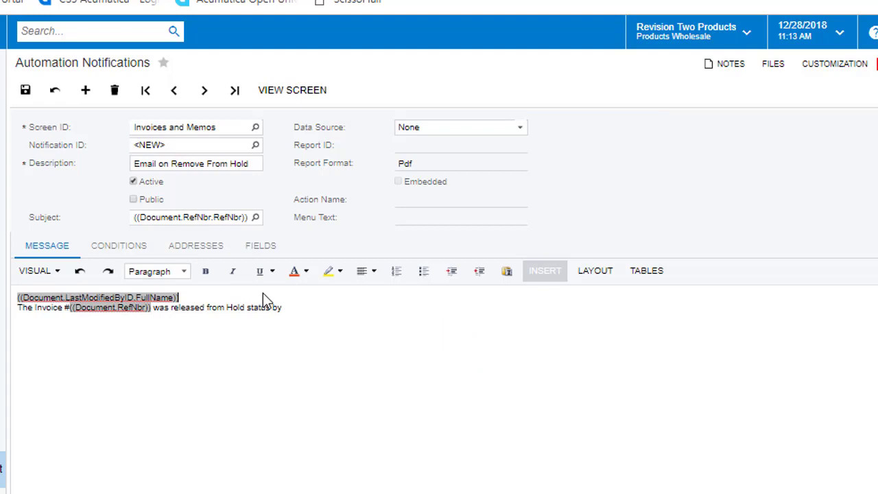
pyautogui.moveTo(180, 298); pyautogui.dragTo(4, 308)
pyautogui.hotkey('ctrl', 'c')
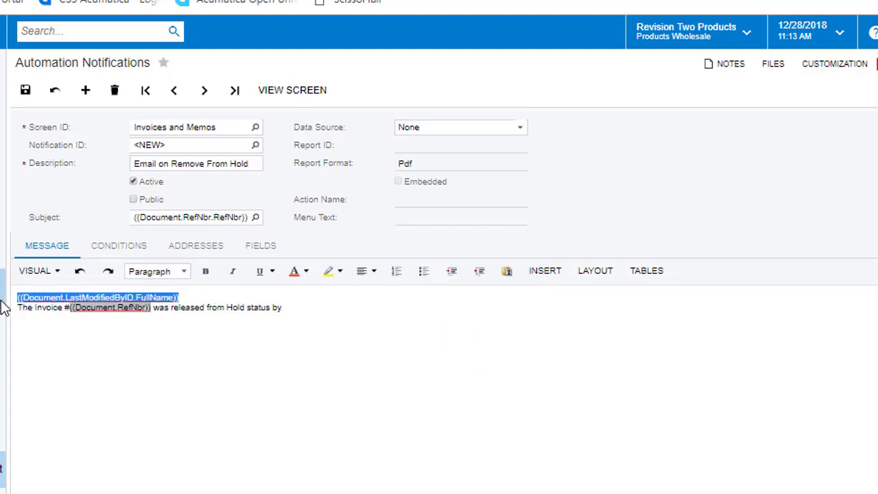
pyautogui.press('BackSpace')
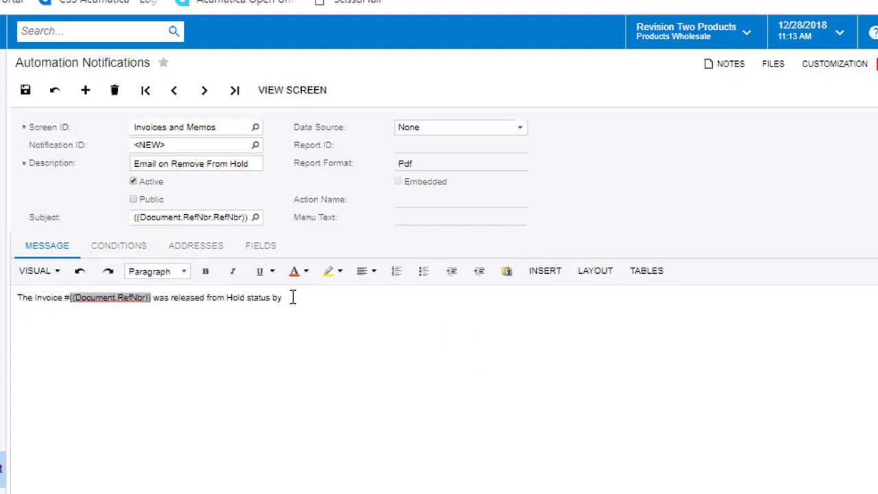
pyautogui.hotkey('ctrl', 'v')
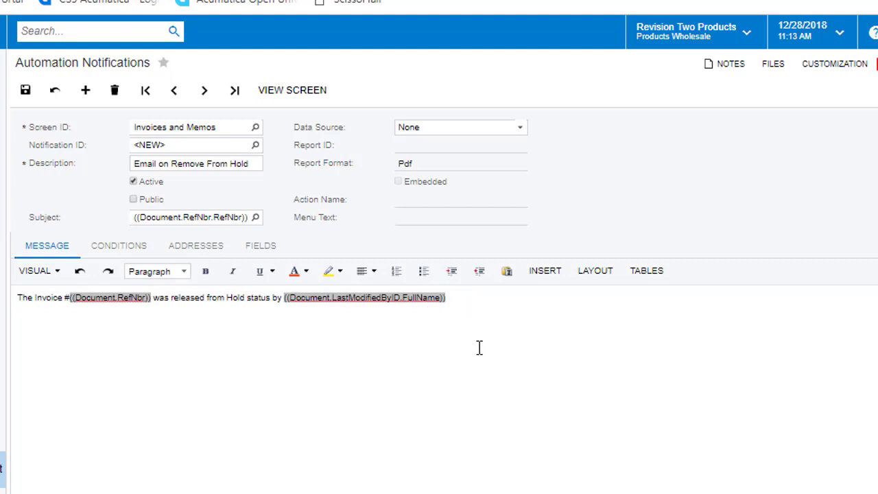
pyautogui.write('It is now ready for release and transmission to Customer ((Document.CustomerID)) , ((Document.CustomerID.AcctName))')
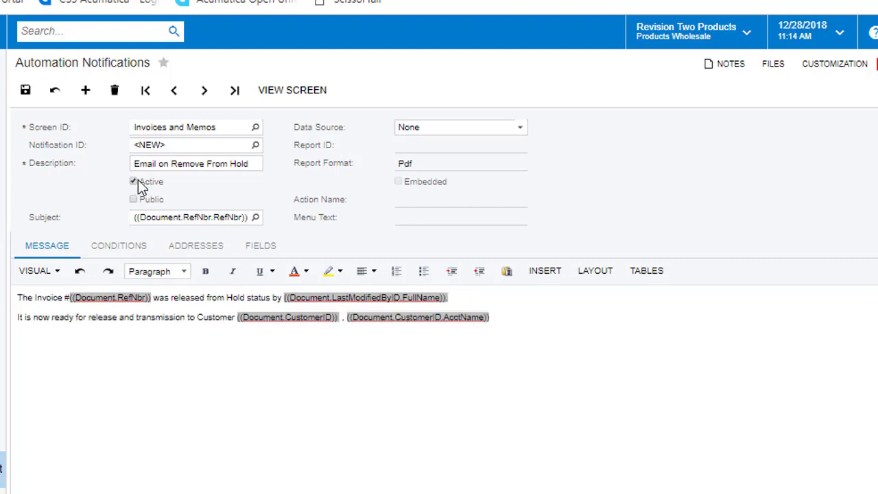
# - Add a condition on the Hold field with Equals, unchecked (false)
pyautogui.click(116, 247)
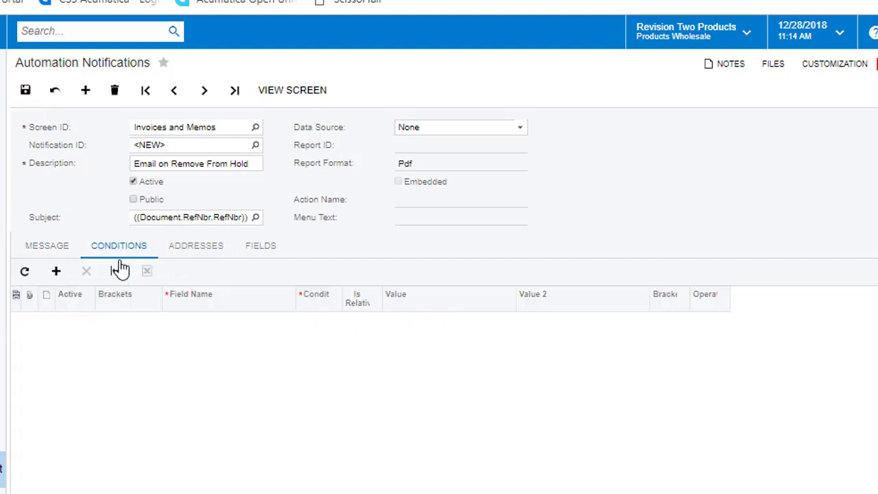
pyautogui.click(58, 273)
pyautogui.click(236, 320)
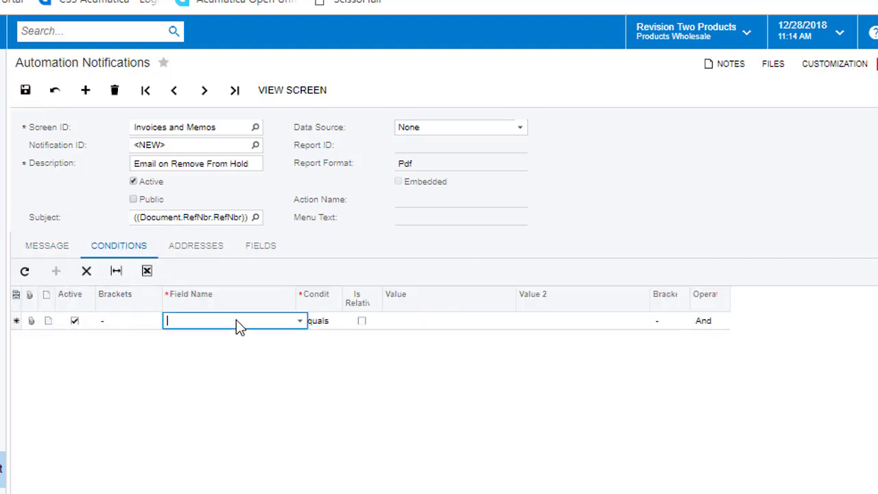
pyautogui.click(300, 322)
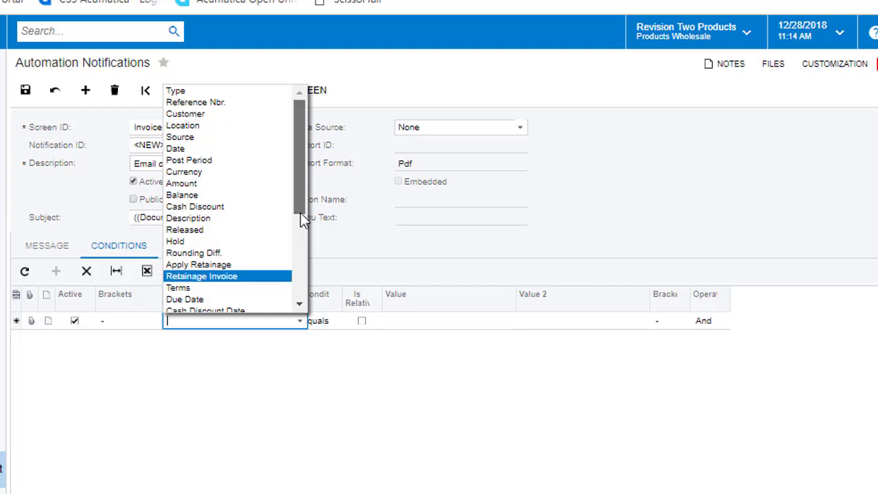
pyautogui.moveTo(300, 212); pyautogui.dragTo(300, 292)
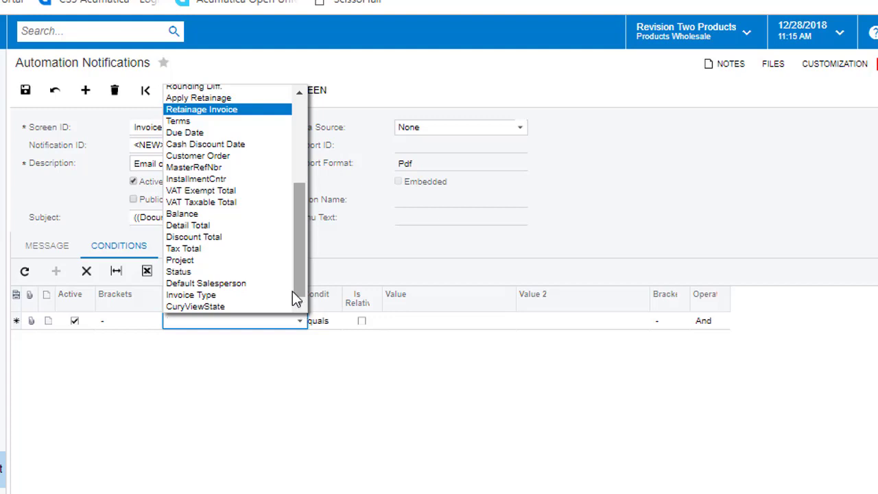
pyautogui.moveTo(299, 250); pyautogui.dragTo(301, 203)
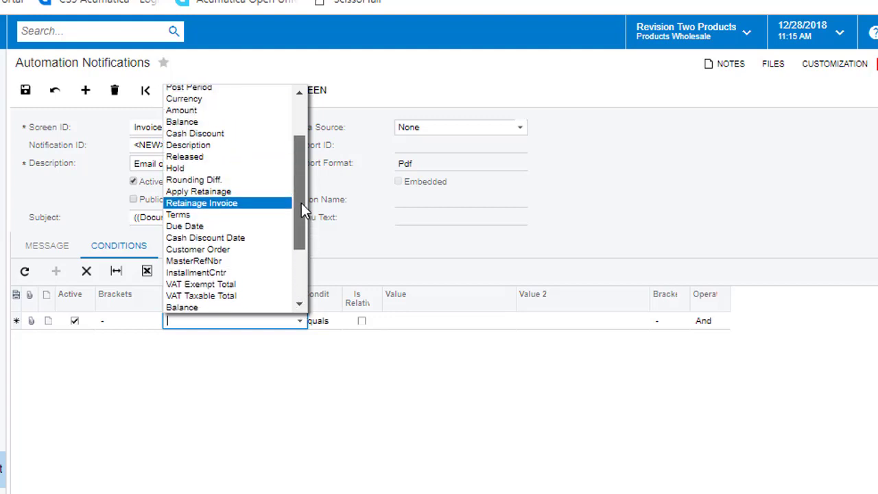
pyautogui.click(281, 169)
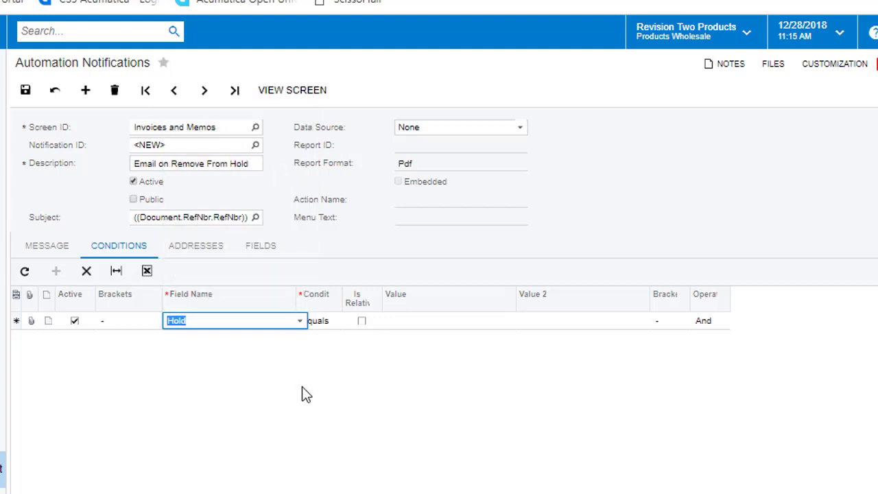
pyautogui.click(429, 320)
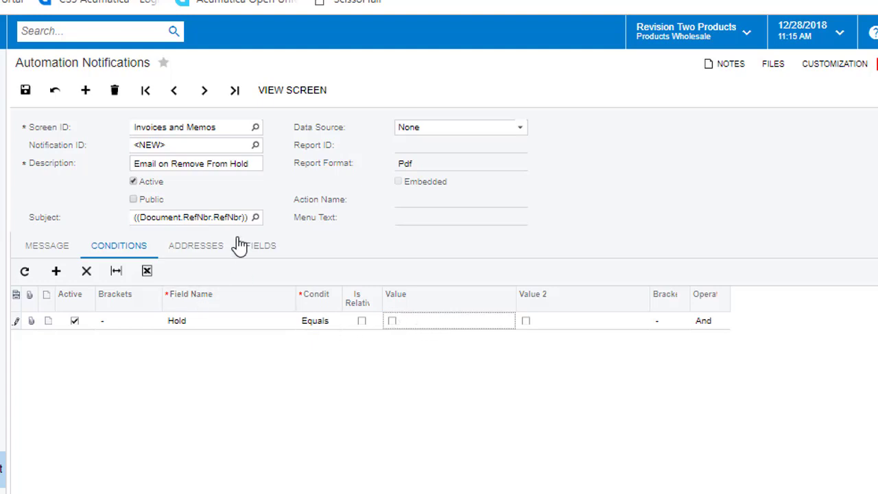
# - Add a Hold row to the notification's Fields list
pyautogui.click(261, 246)
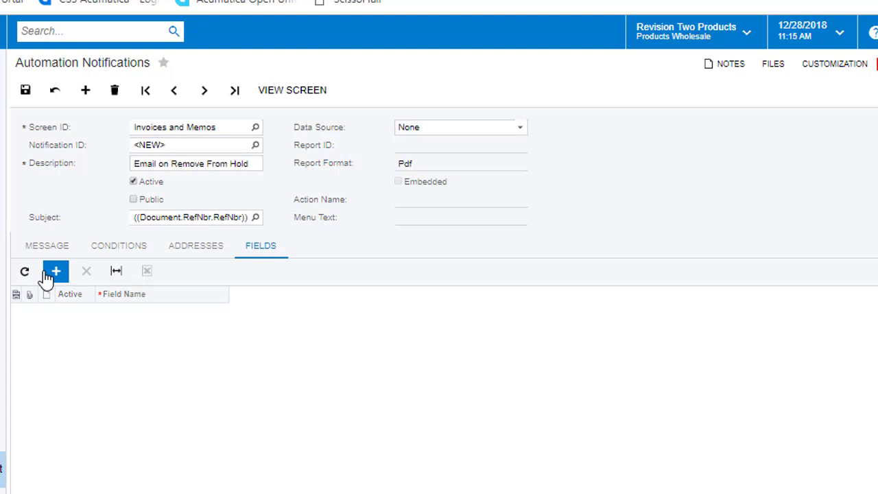
pyautogui.click(56, 271)
pyautogui.click(199, 314)
pyautogui.click(221, 313)
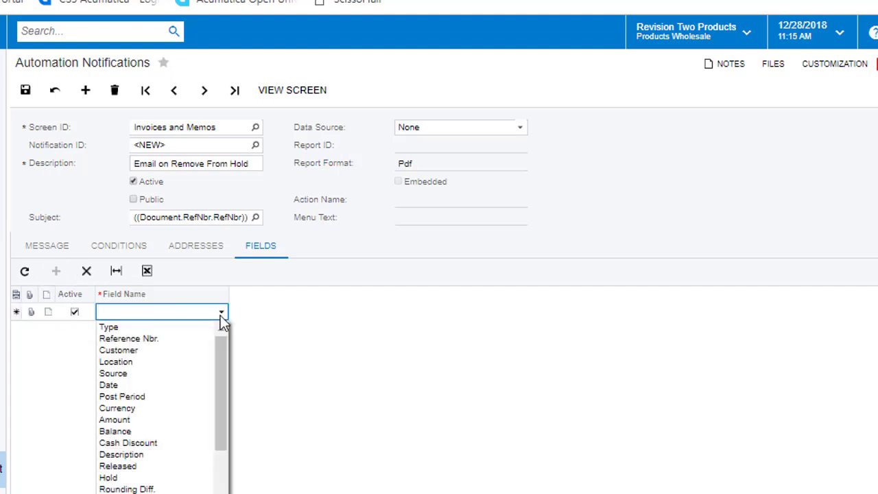
pyautogui.click(170, 478)
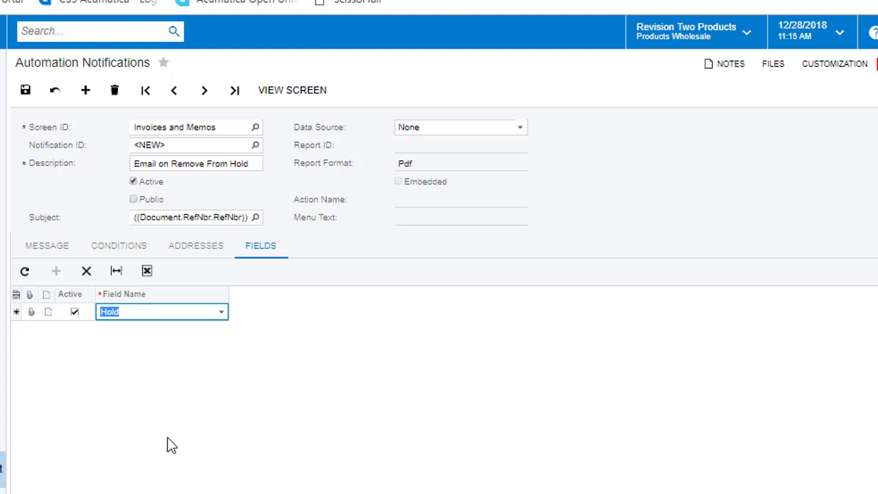
pyautogui.click(197, 247)
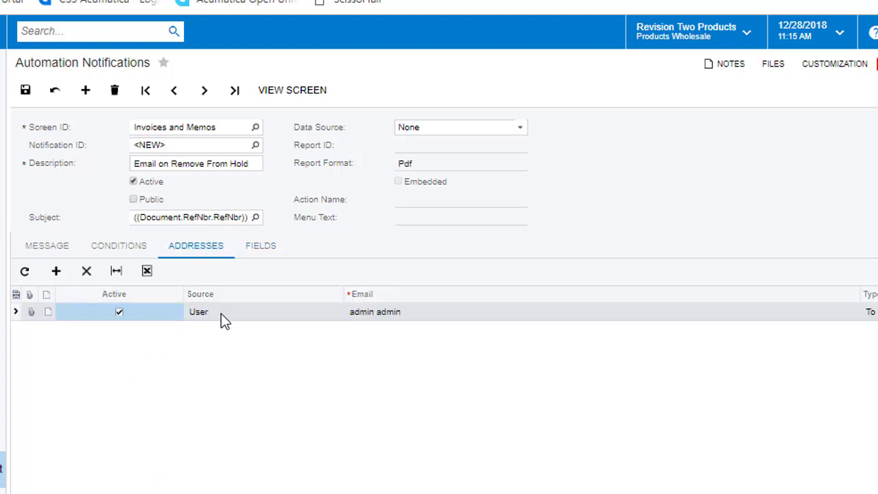
# - Swap the first recipient's email to another user from the lookup and add a second User row
pyautogui.click(221, 316)
pyautogui.click(622, 308)
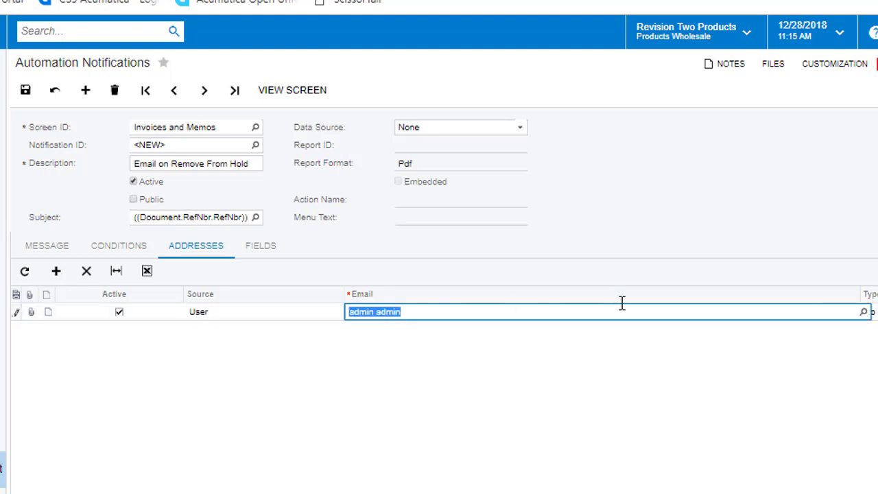
pyautogui.click(864, 311)
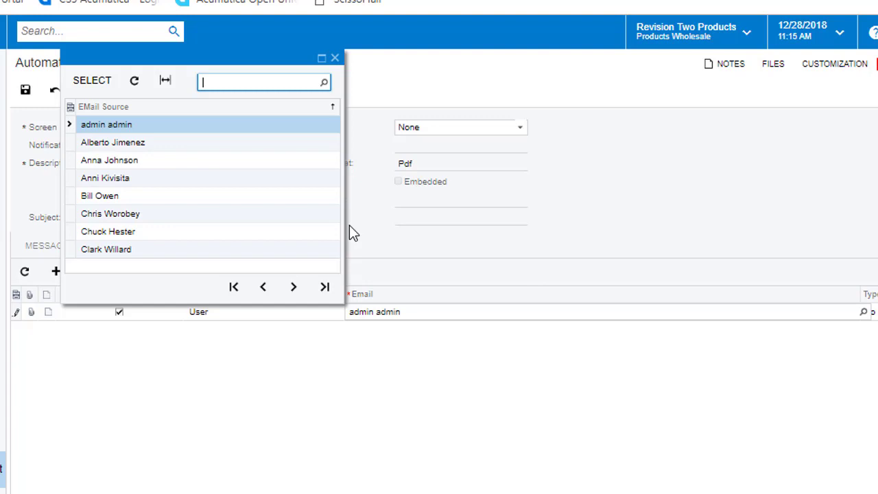
pyautogui.click(294, 287)
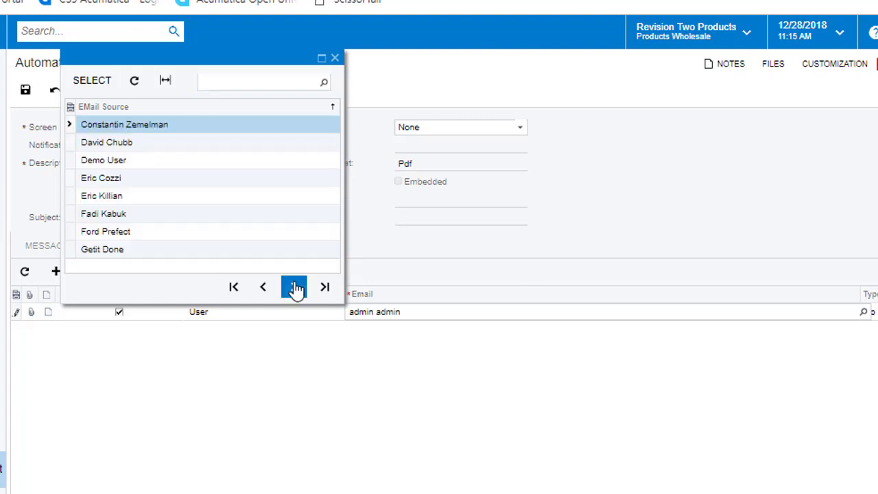
pyautogui.click(295, 288)
pyautogui.click(295, 288)
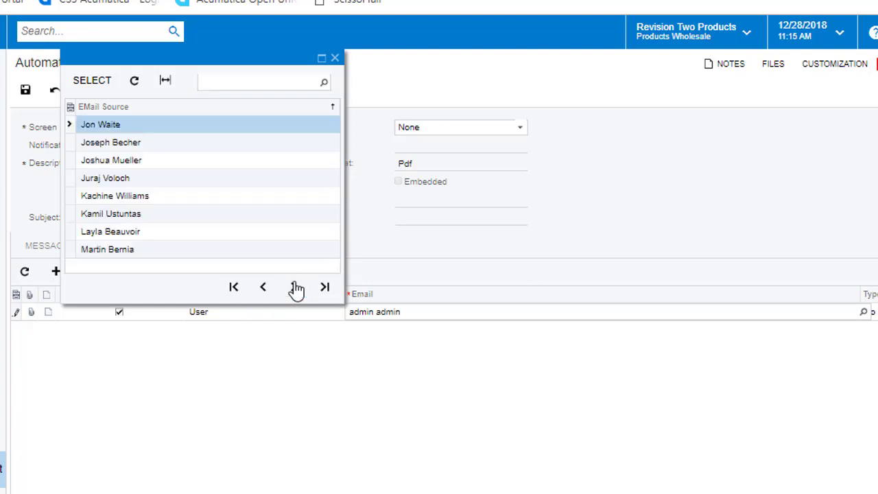
pyautogui.click(295, 288)
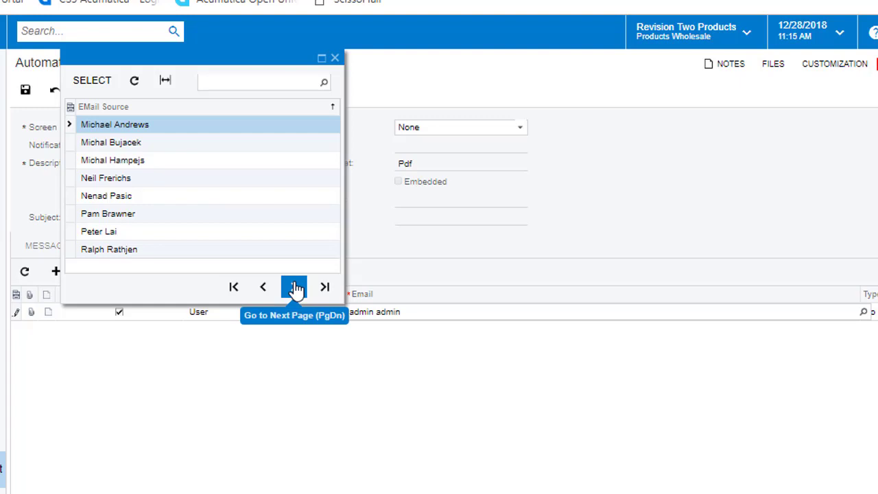
pyautogui.doubleClick(291, 250)
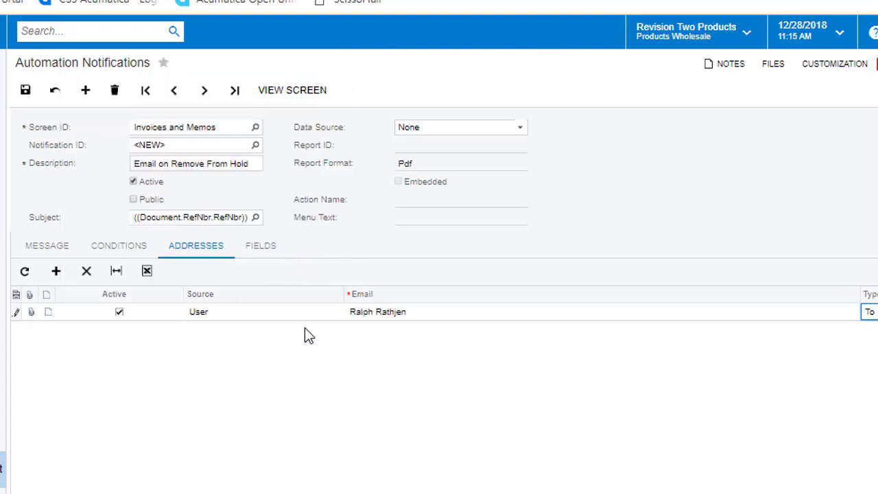
pyautogui.press('Tab')
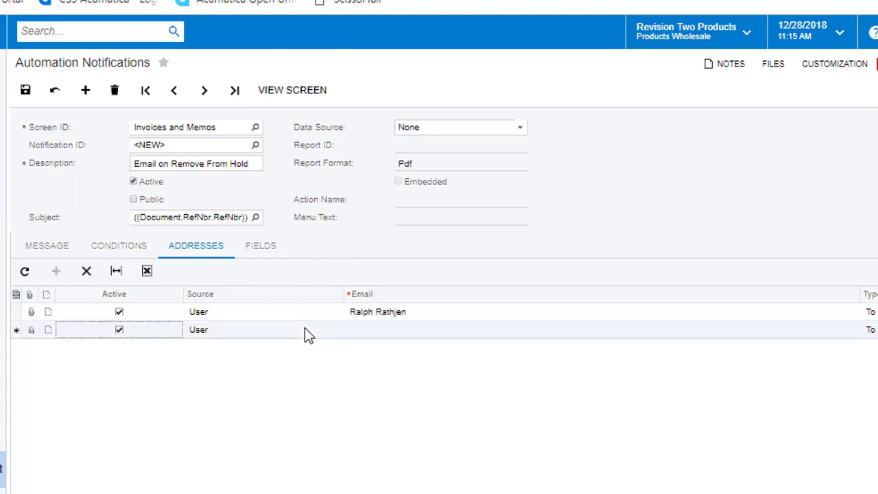
# - Point the second recipient at Document source, Owner (OwnerID)->Default Contact->Email
pyautogui.click(347, 333)
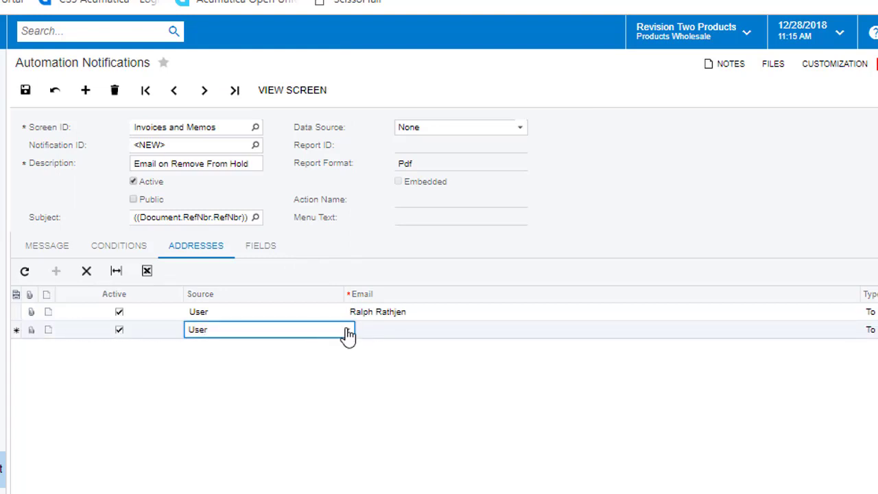
pyautogui.click(349, 330)
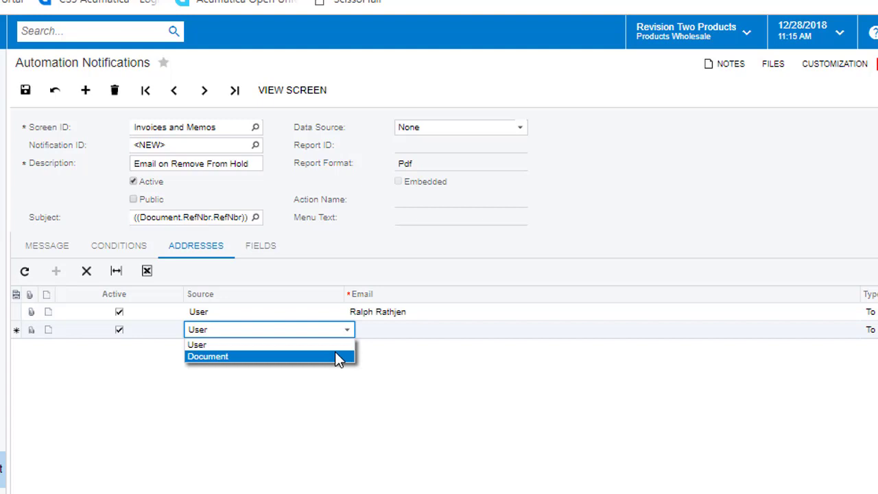
pyautogui.click(339, 356)
pyautogui.click(399, 334)
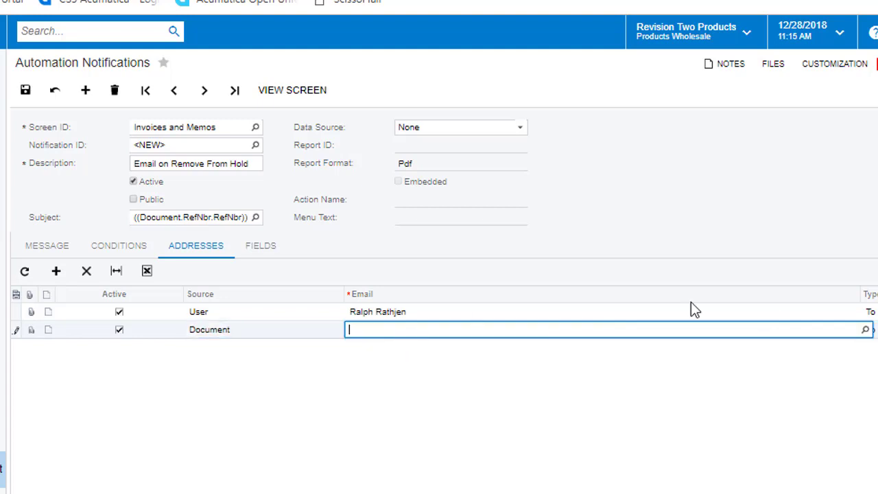
pyautogui.click(865, 329)
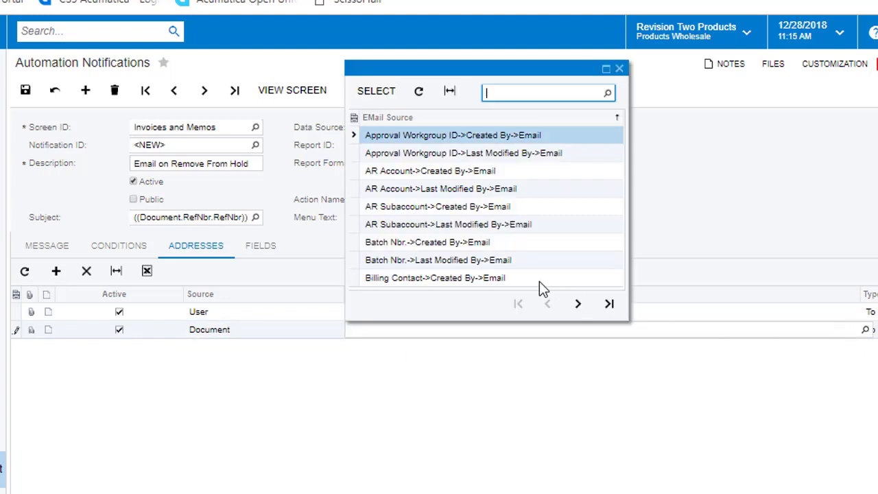
pyautogui.click(582, 307)
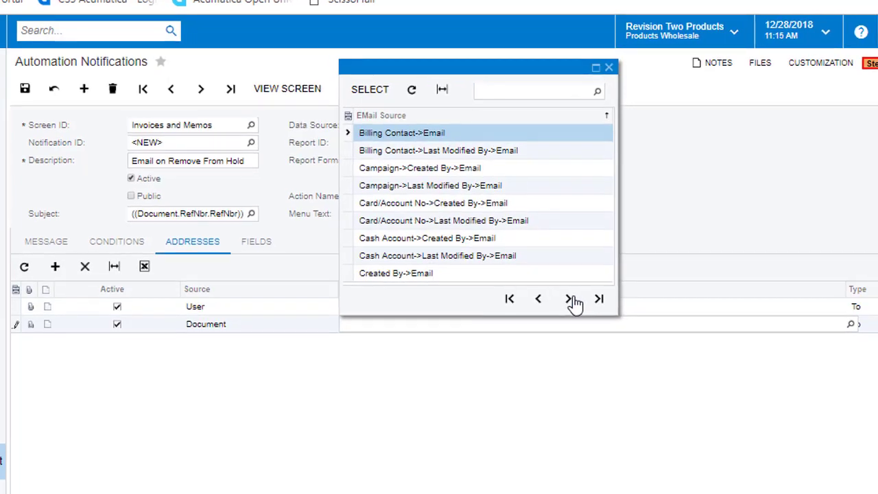
pyautogui.click(582, 306)
pyautogui.click(582, 306)
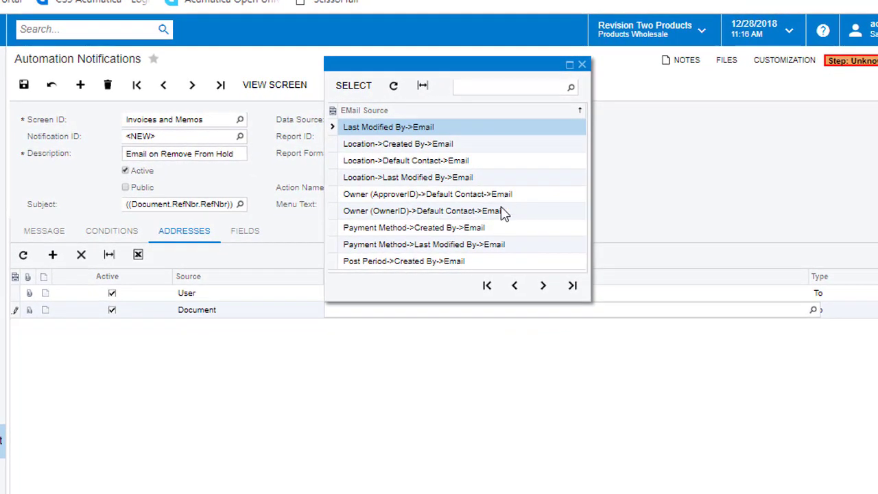
pyautogui.doubleClick(504, 213)
# - Make that owner recipient a CC copy and add a third address row
pyautogui.click(851, 310)
pyautogui.click(857, 333)
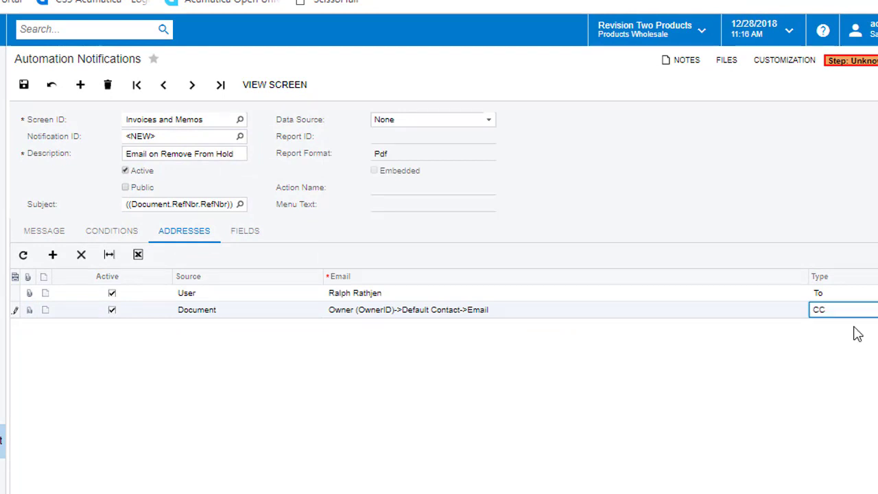
pyautogui.click(660, 295)
pyautogui.click(52, 254)
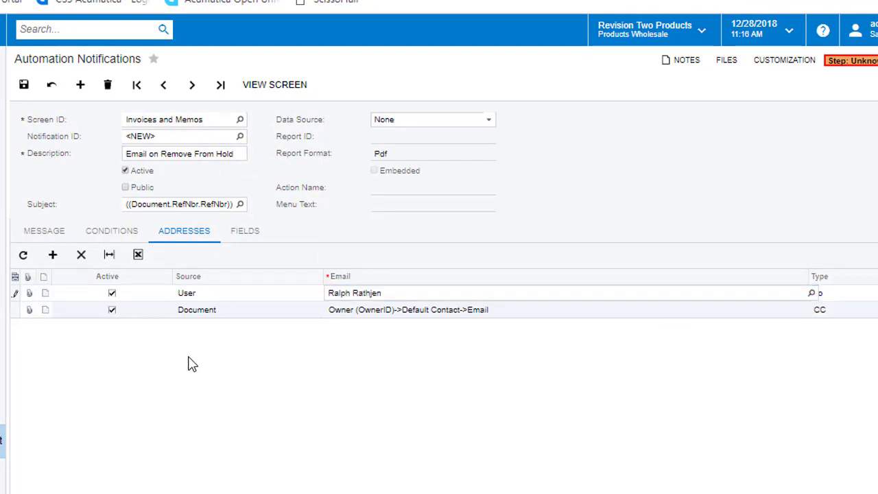
# - Set the third recipient to Document source with Last Modified By->Email
pyautogui.click(325, 329)
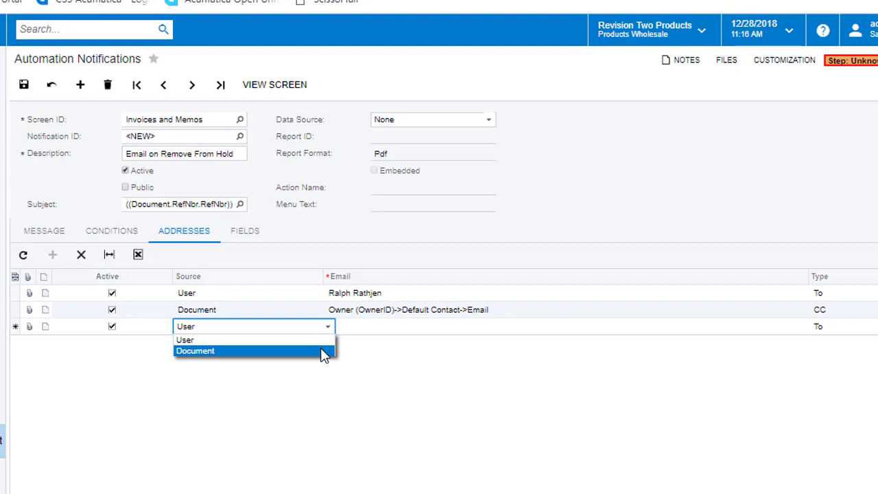
pyautogui.click(321, 352)
pyautogui.click(371, 336)
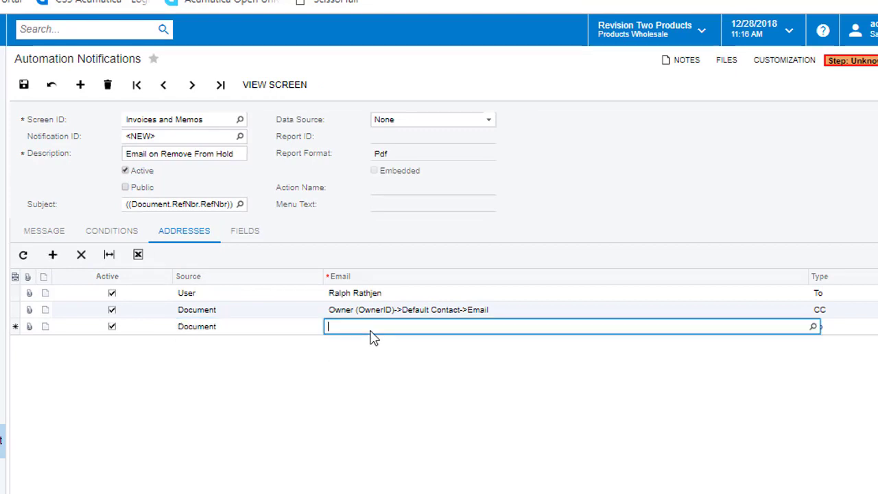
pyautogui.click(813, 327)
pyautogui.click(543, 303)
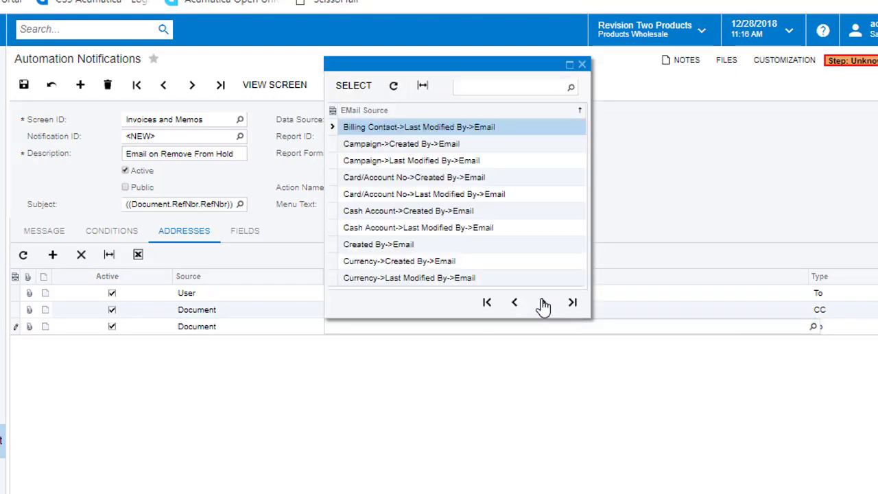
pyautogui.click(543, 303)
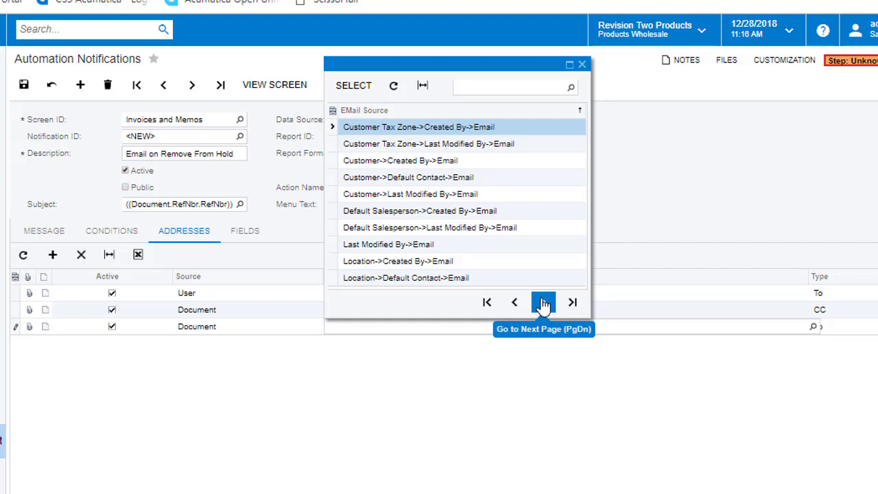
pyautogui.click(494, 245)
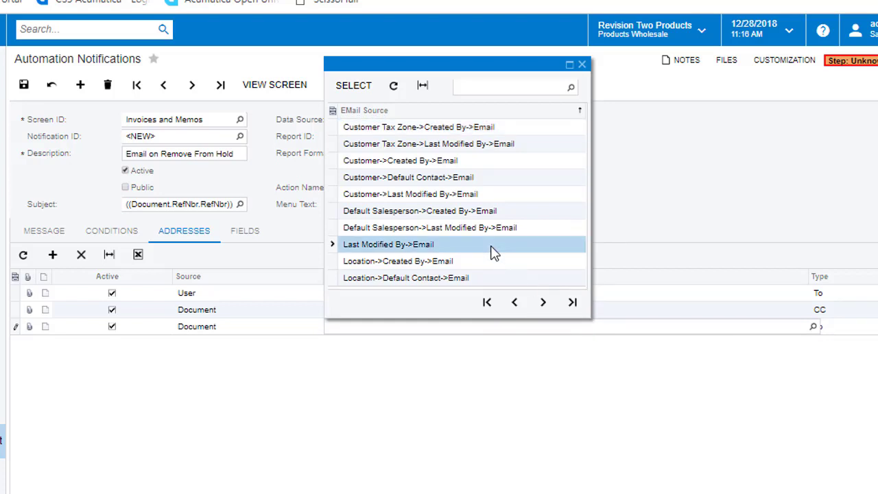
pyautogui.doubleClick(494, 253)
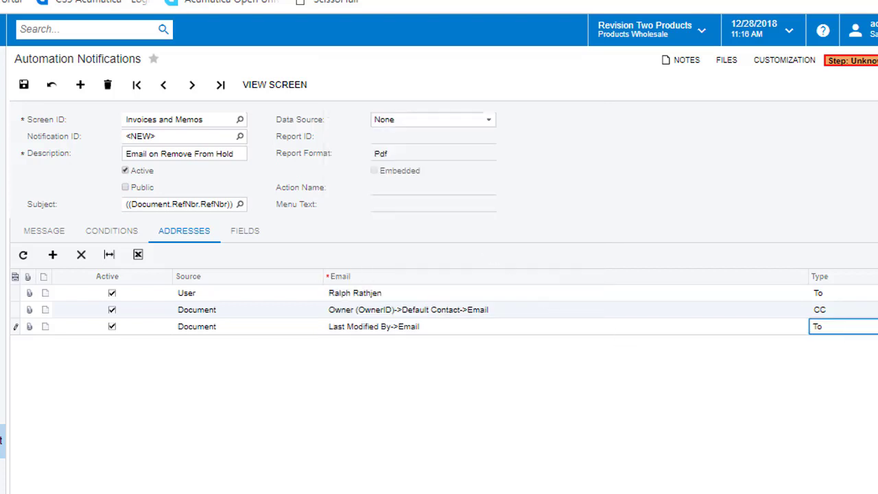
# - Give that recipient type Reply and save the notification
pyautogui.hotkey('alt', 'Down')
pyautogui.press('Down')
pyautogui.press('Down')
pyautogui.press('Down')
pyautogui.press('Return')
pyautogui.click(532, 196)
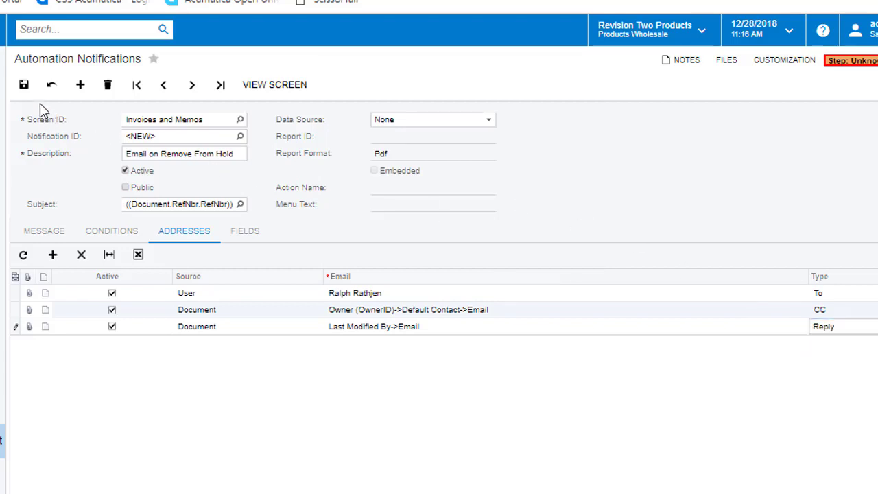
pyautogui.click(24, 87)
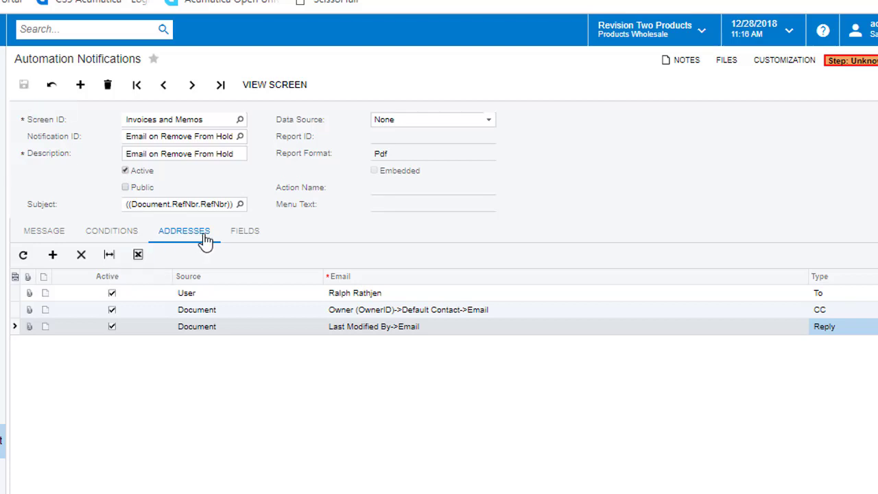
# - Review the Fields, Addresses and Conditions tabs, then view the saved message text
pyautogui.click(246, 232)
pyautogui.click(187, 232)
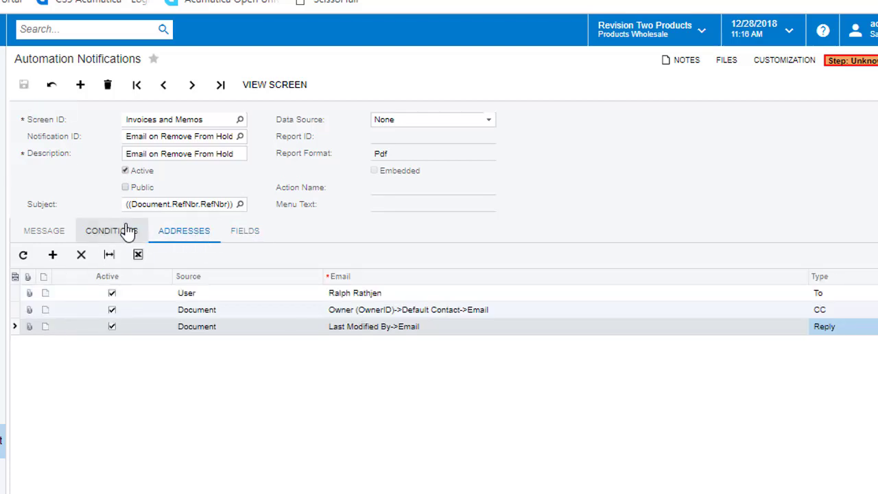
pyautogui.click(126, 231)
pyautogui.click(58, 231)
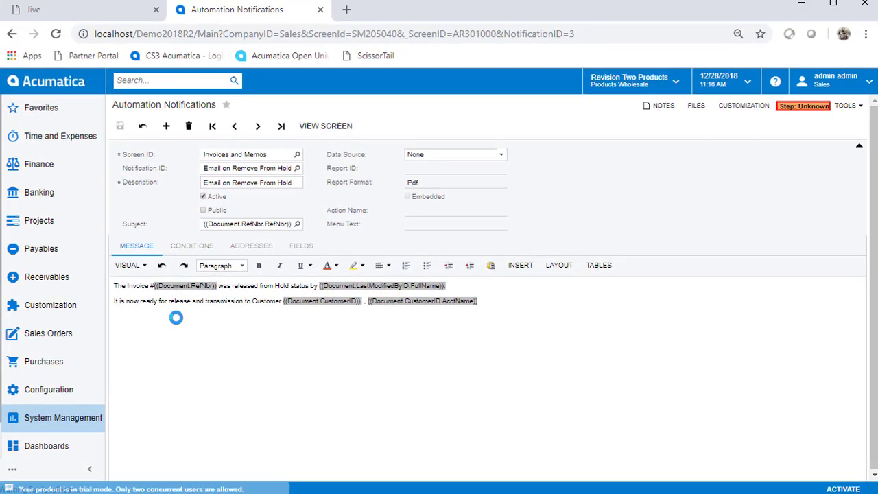
# - Clear the Hold flag on invoice AR006028 and save it, leaving it Balanced
pyautogui.click(81, 277)
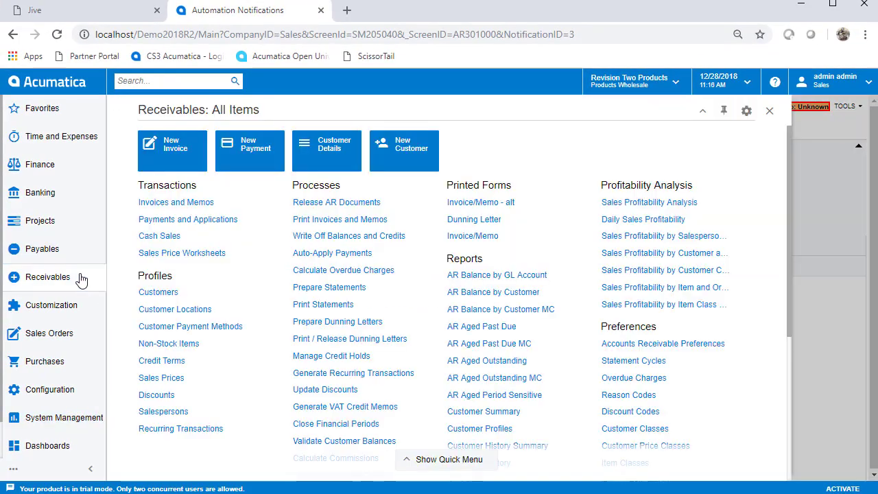
pyautogui.click(206, 202)
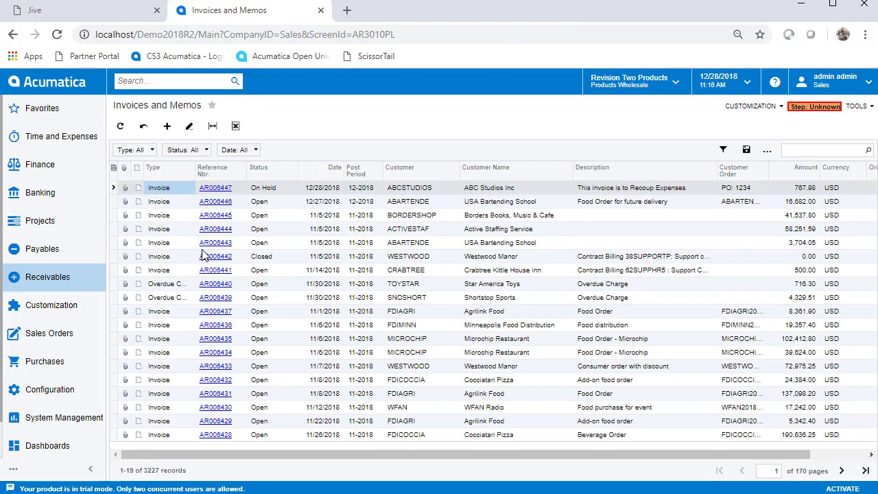
pyautogui.click(222, 220)
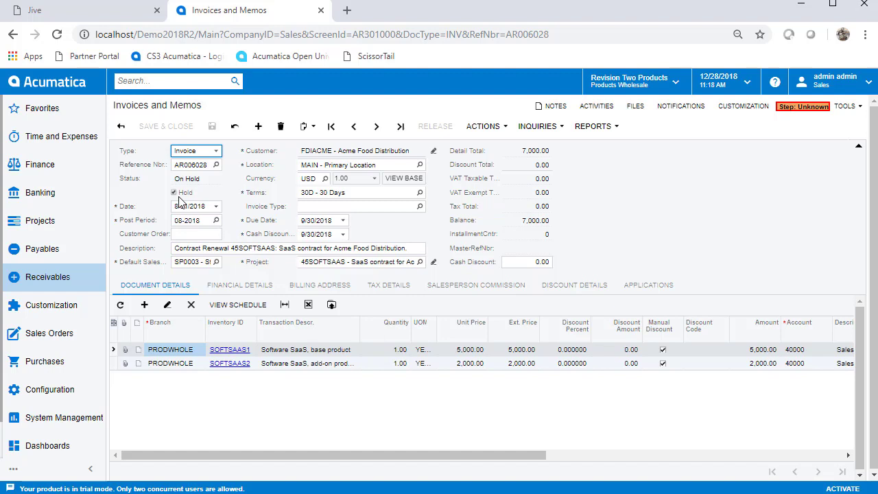
pyautogui.click(174, 193)
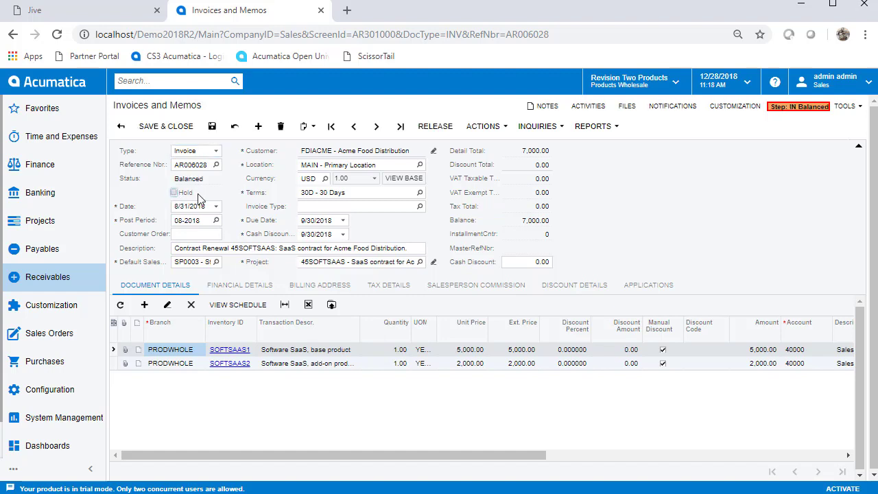
pyautogui.click(212, 131)
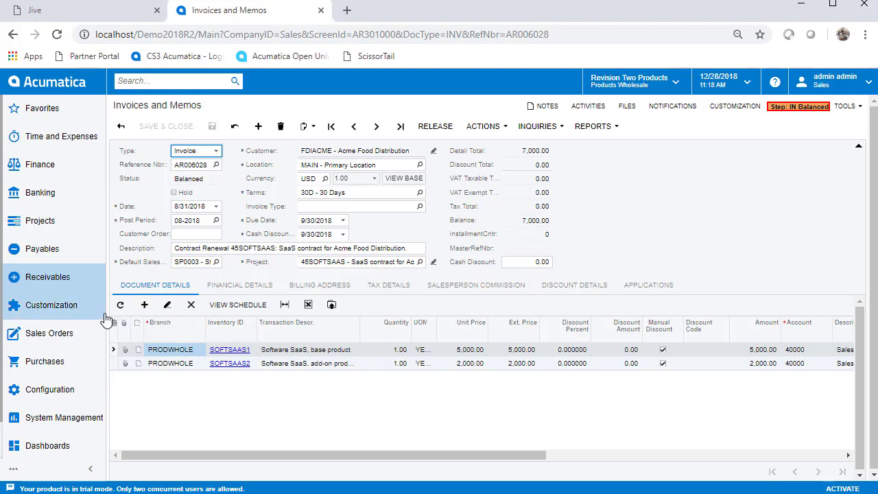
# - Preview the first pending Email on Remove From Hold message in Send Notifications, then select the second
pyautogui.click(90, 419)
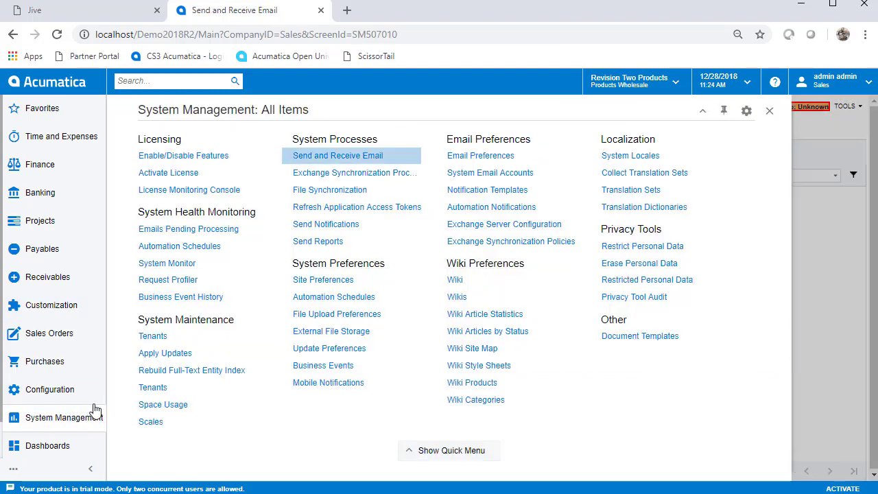
pyautogui.keyDown('ctrl'); pyautogui.click(320, 226); pyautogui.keyUp('ctrl')
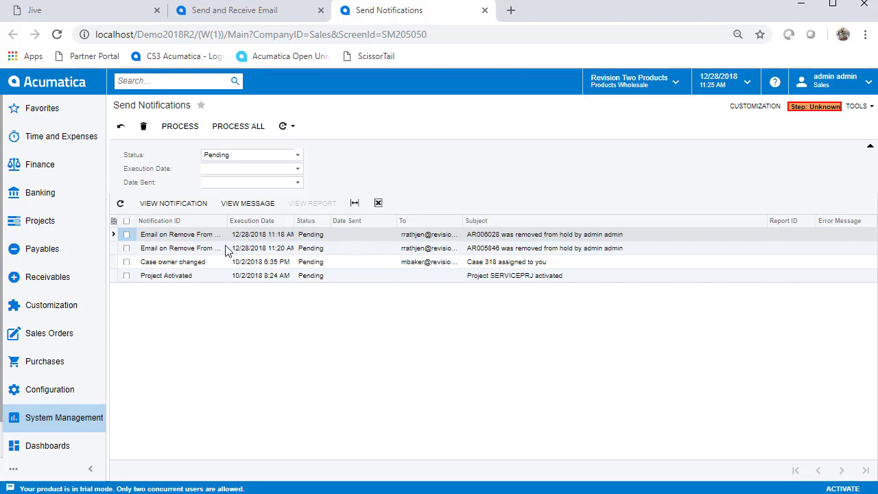
pyautogui.click(188, 236)
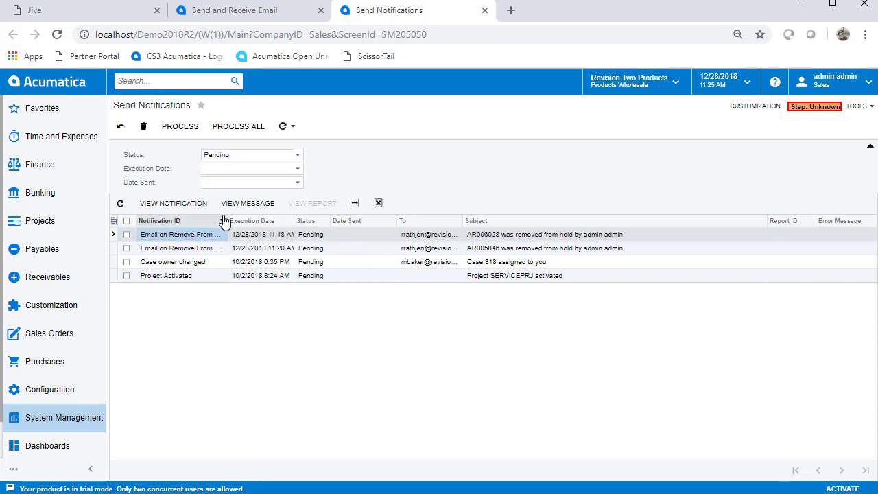
pyautogui.click(243, 206)
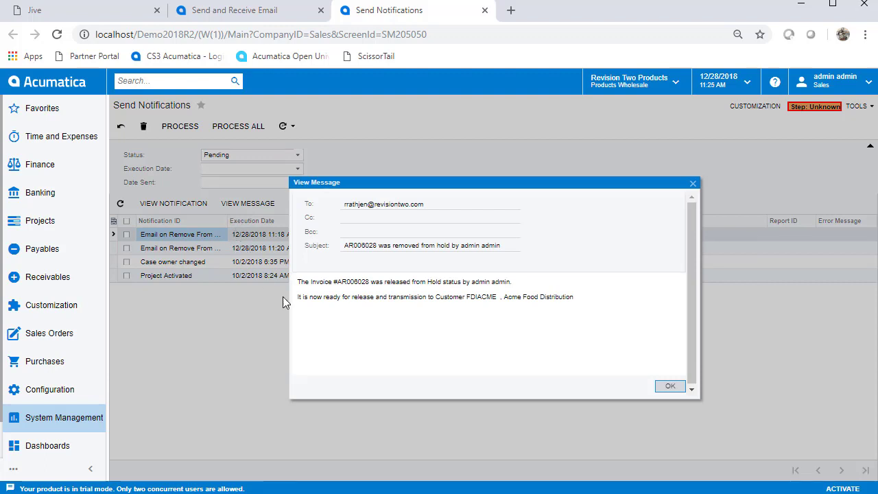
pyautogui.click(693, 184)
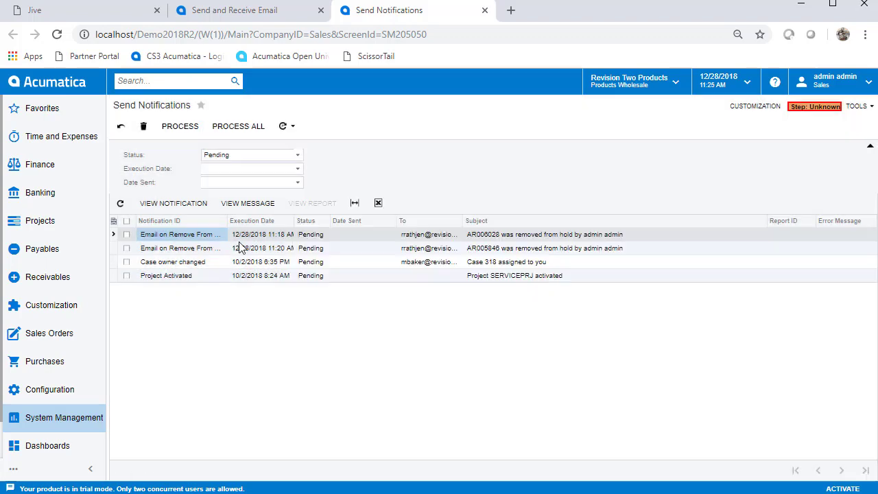
pyautogui.click(204, 252)
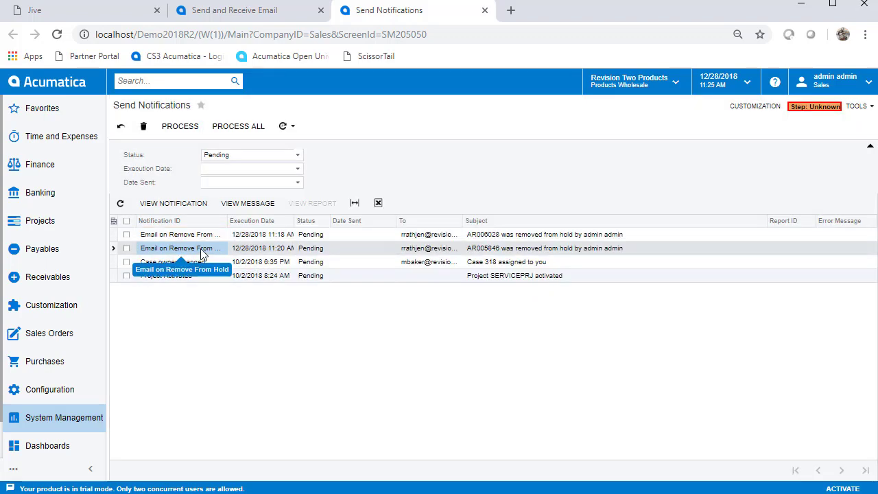